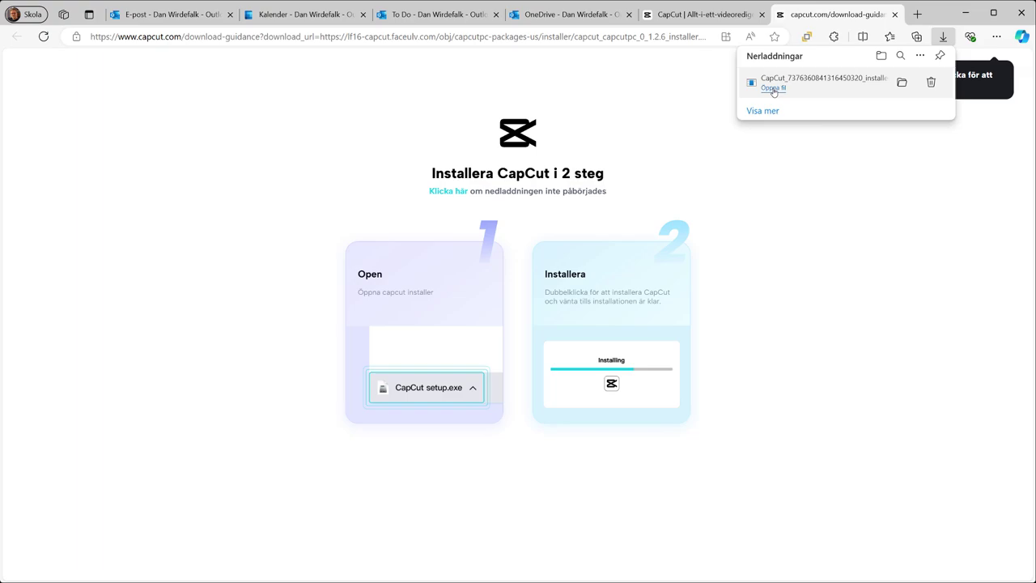
Install CapCut from the downloaded installer, accept the environment test result, and create a new project
left_click(773, 88)
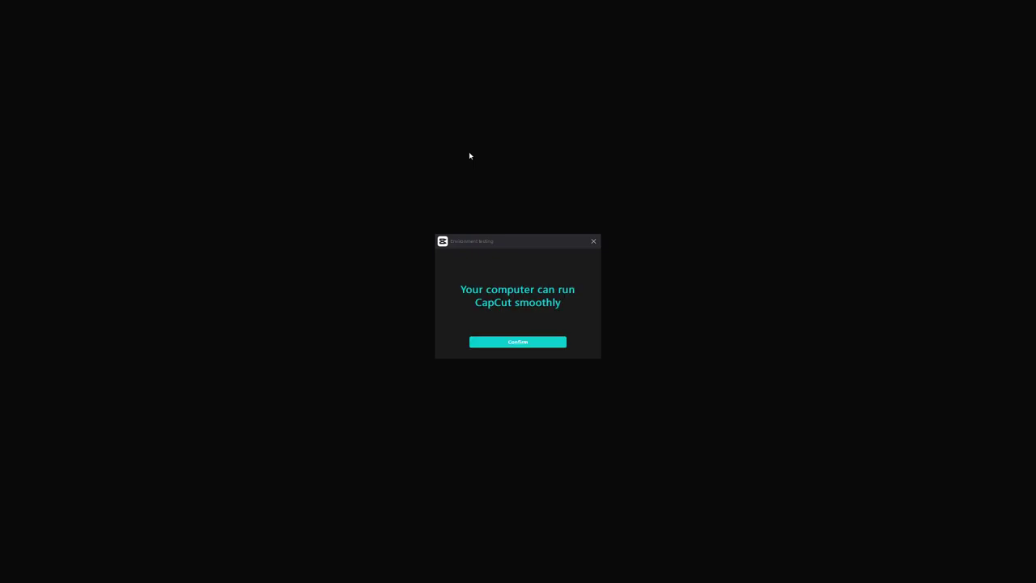
left_click(516, 342)
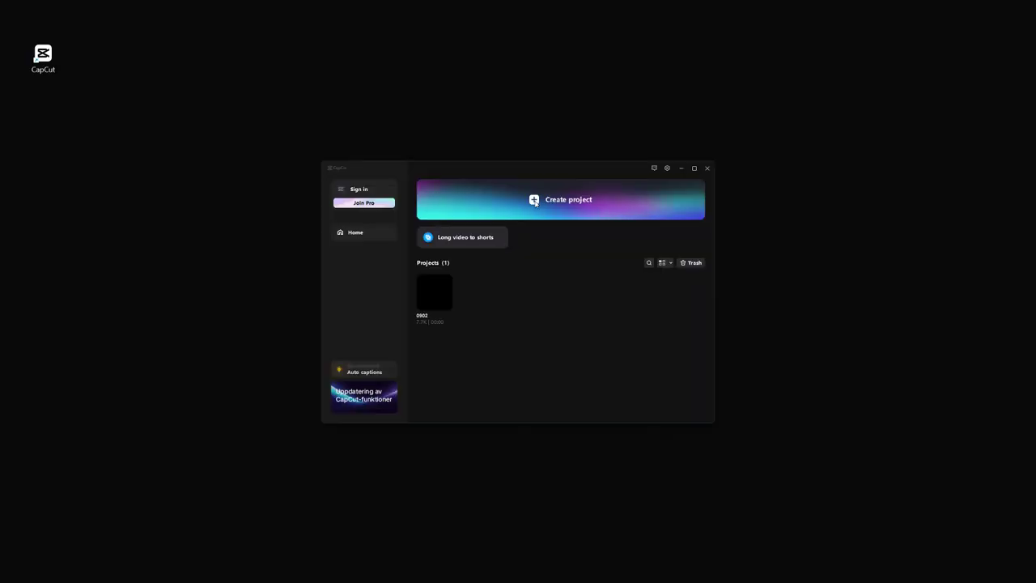
left_click(535, 202)
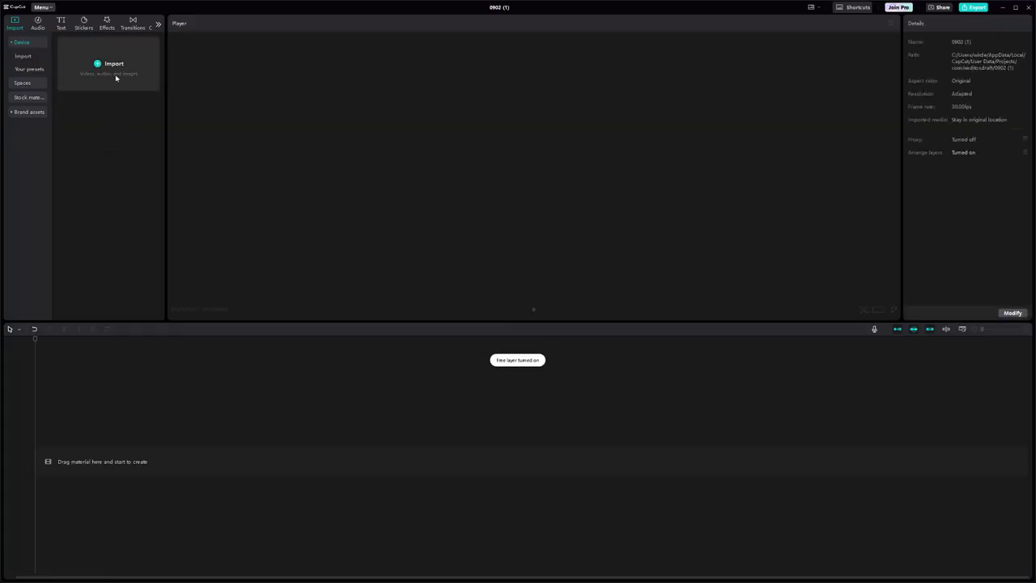
Import the Bird, Cherry, Kinkakuji and Tree mp4 clips and You Know It.mp3 from the desktop, and preview each file
left_click(114, 65)
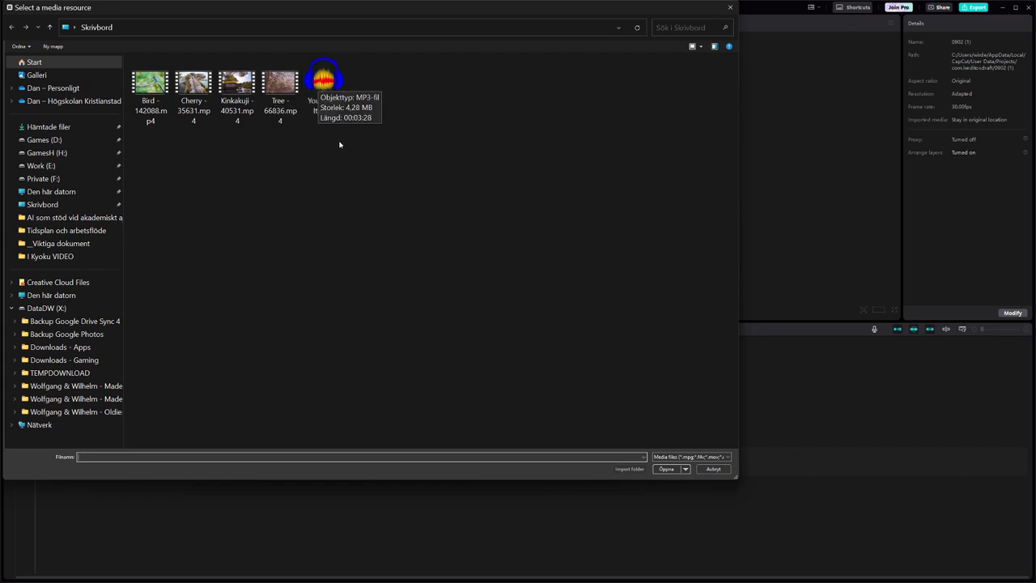
left_click_drag(354, 140, 166, 98)
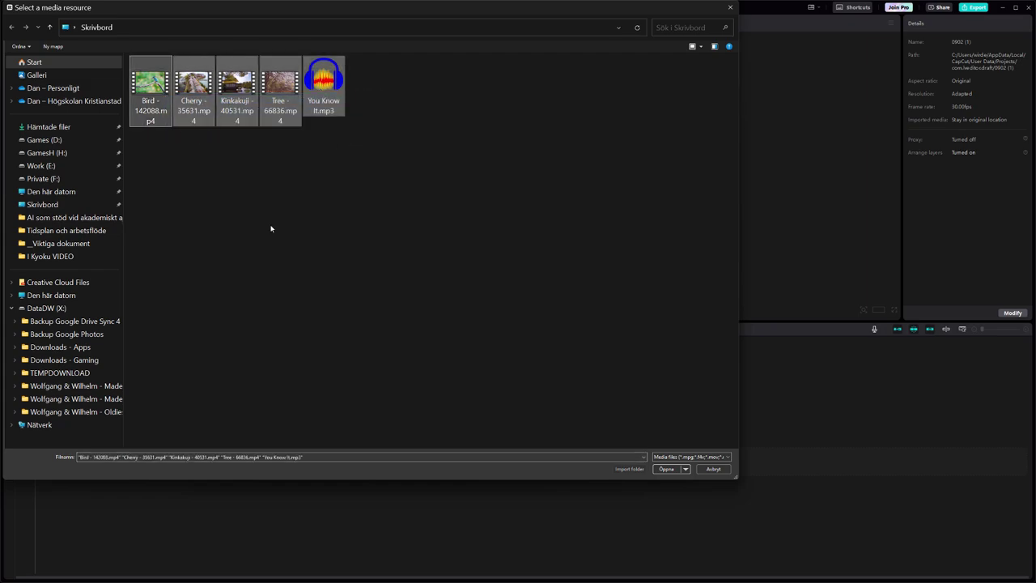
left_click(665, 469)
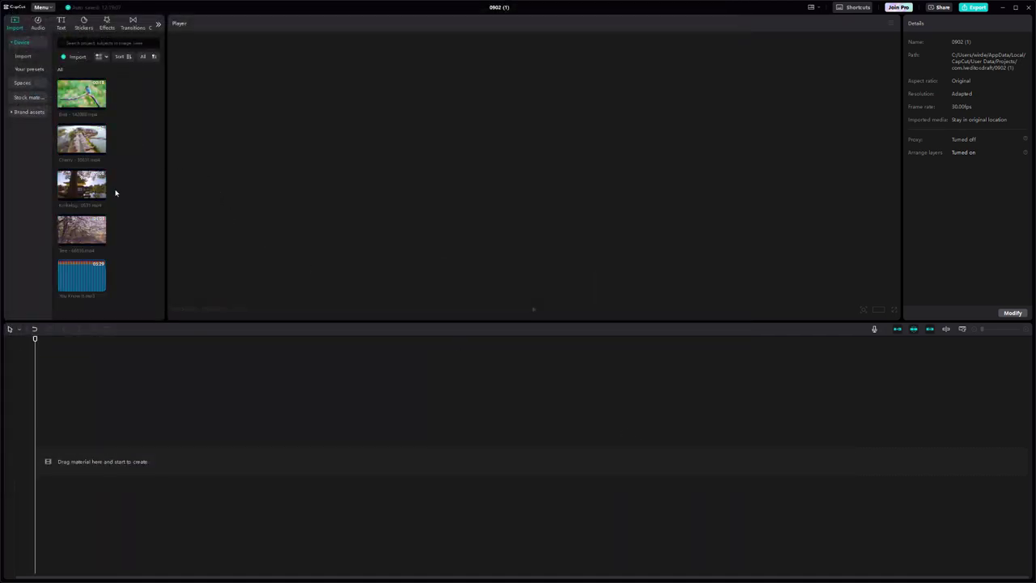
left_click(84, 98)
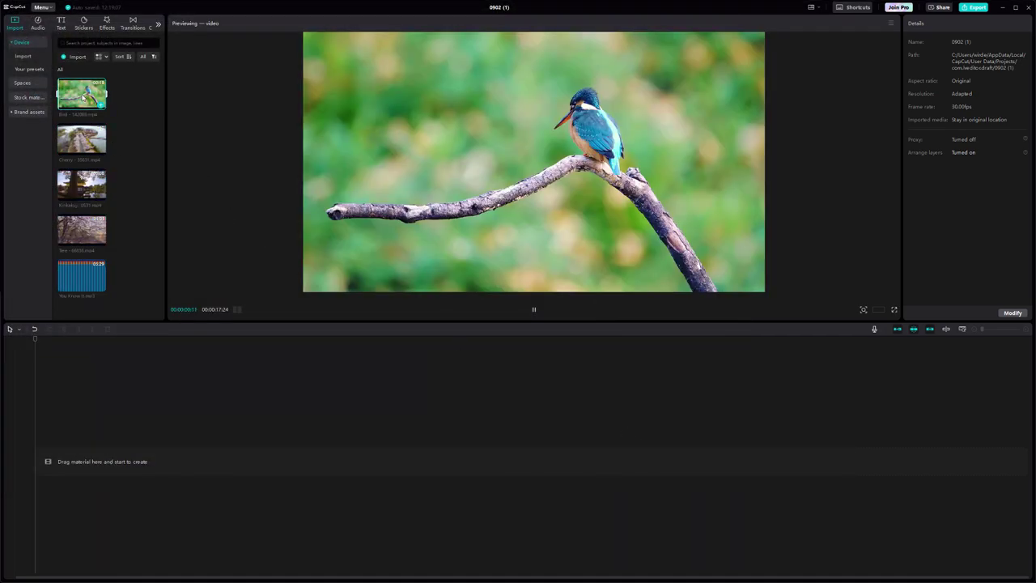
left_click(84, 140)
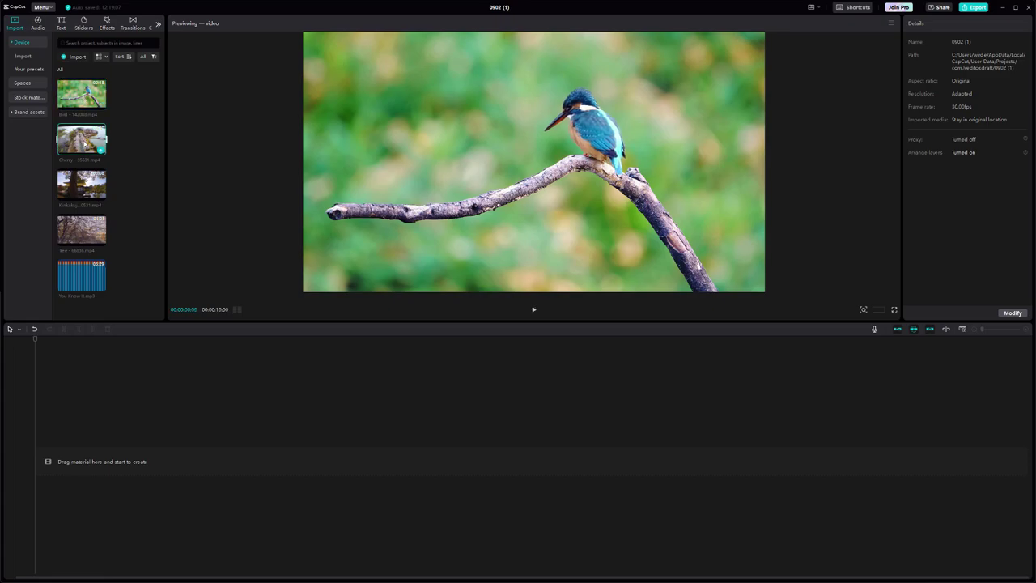
left_click(81, 185)
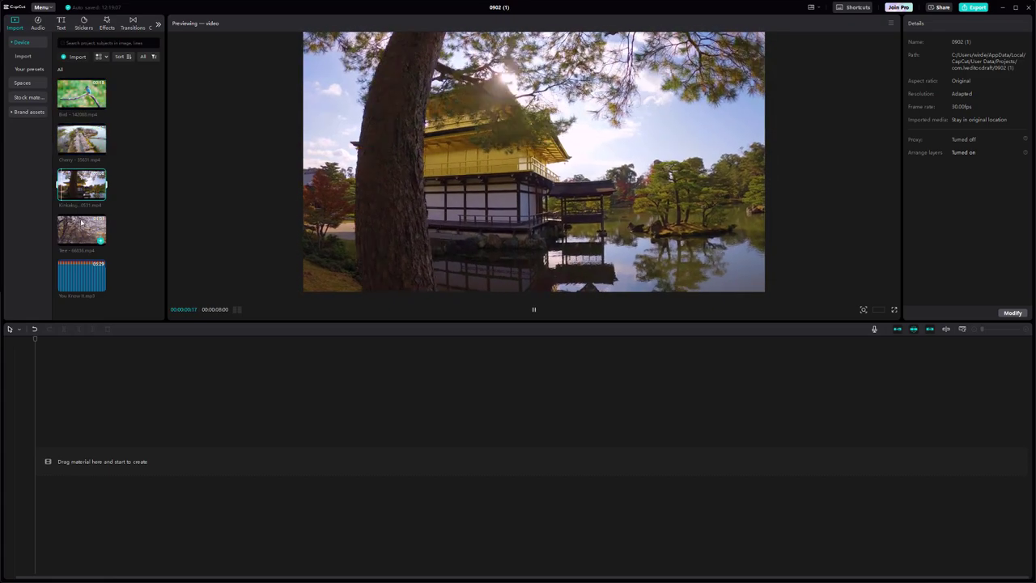
left_click(81, 230)
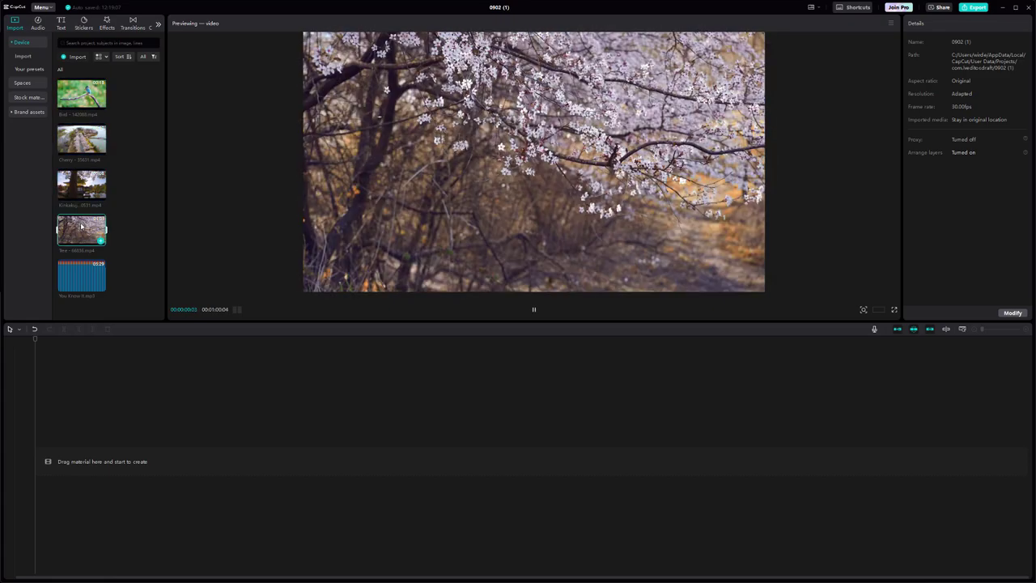
left_click(78, 281)
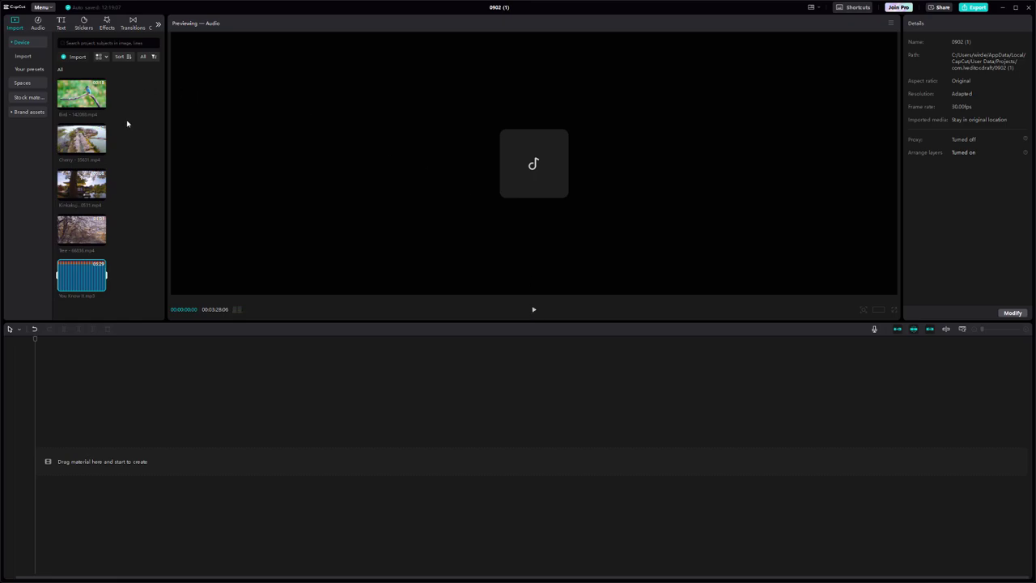
Place the Tree clip at the start of the main track, play its beginning, and set its speed to 2.0x
left_click_drag(76, 235, 81, 462)
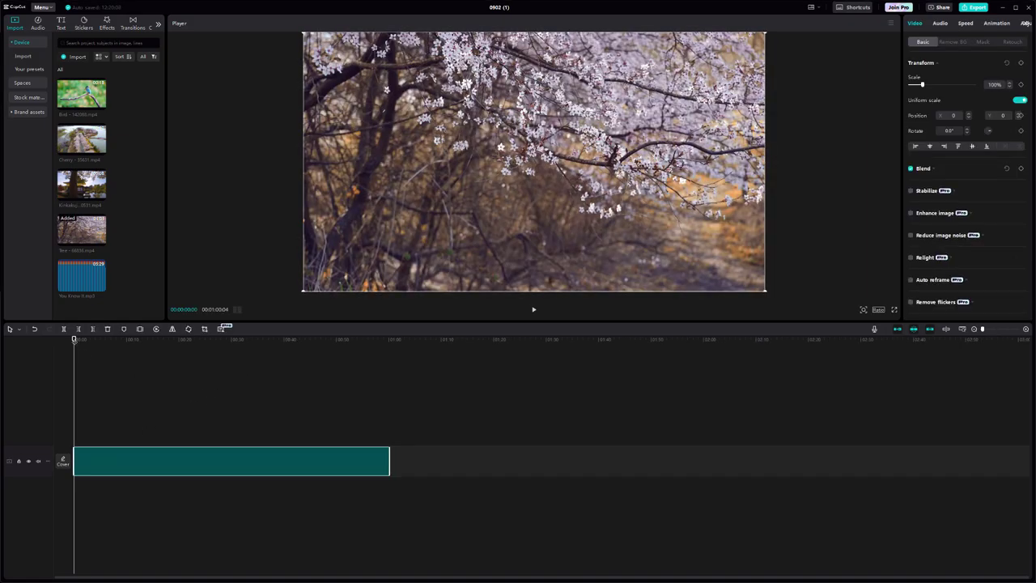
left_click(534, 310)
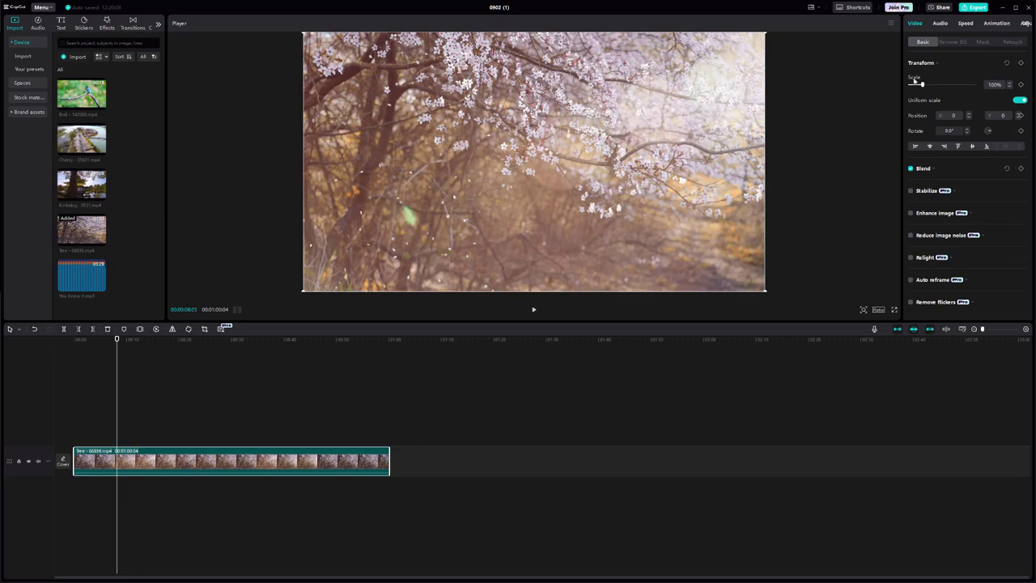
left_click(966, 25)
left_click_drag(925, 75, 941, 75)
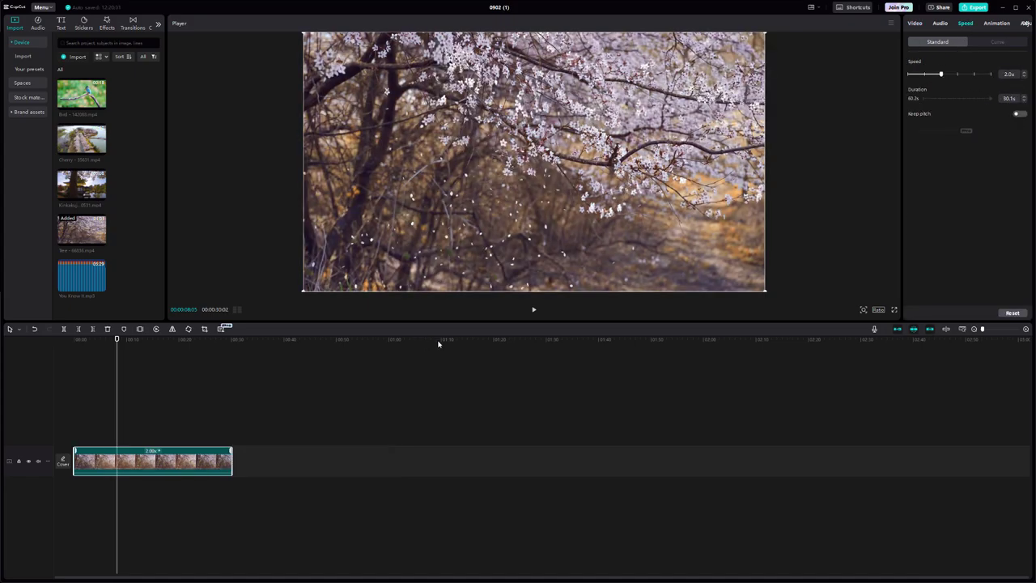
Play the sped-up Tree clip and trim its end to the playhead at 00:00:12:05
left_click(533, 309)
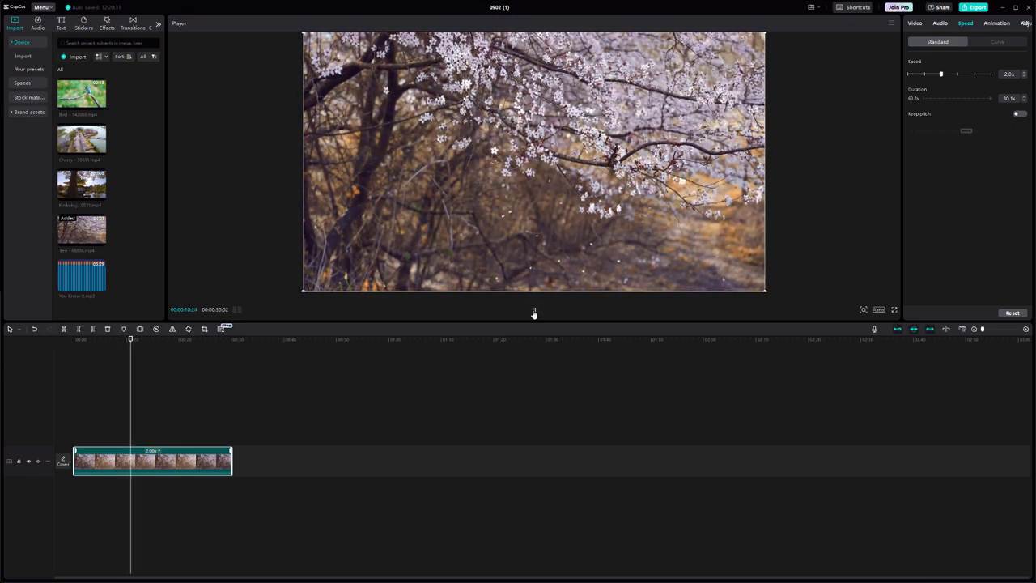
left_click(533, 311)
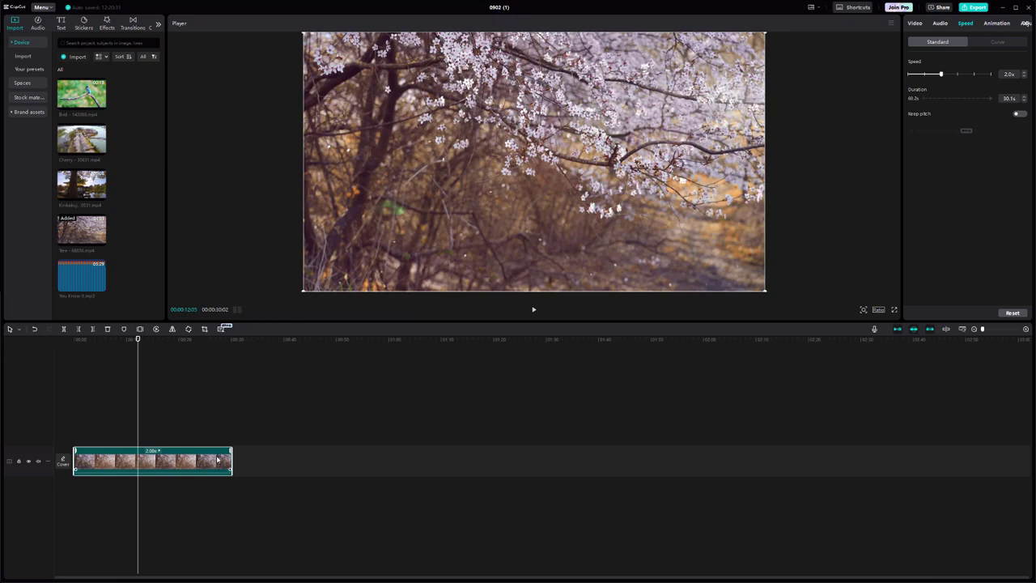
left_click_drag(232, 461, 138, 461)
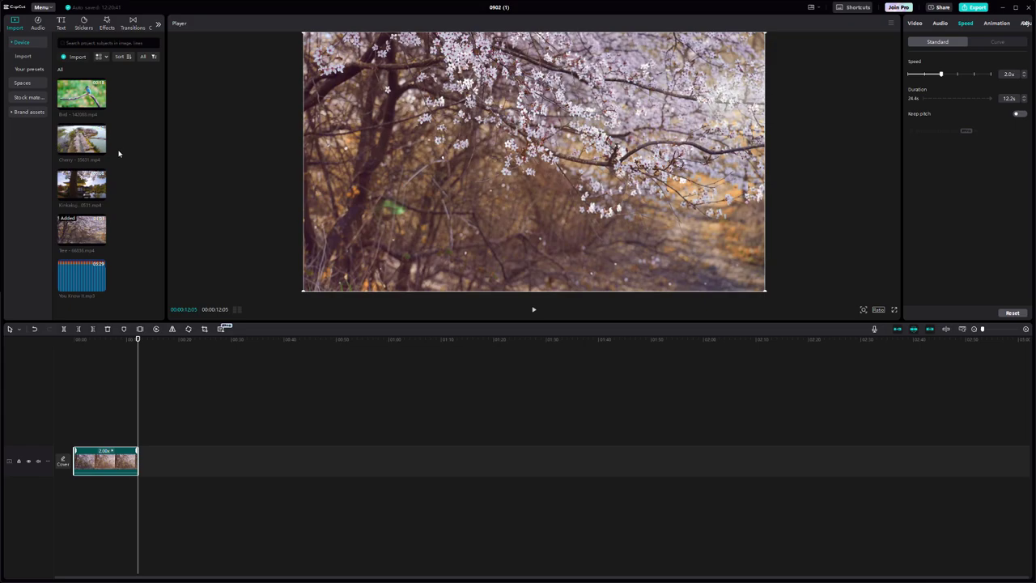
Add the Cherry clip directly after the Tree clip on the main track, play part of it, and reverse it
left_click_drag(74, 146, 151, 466)
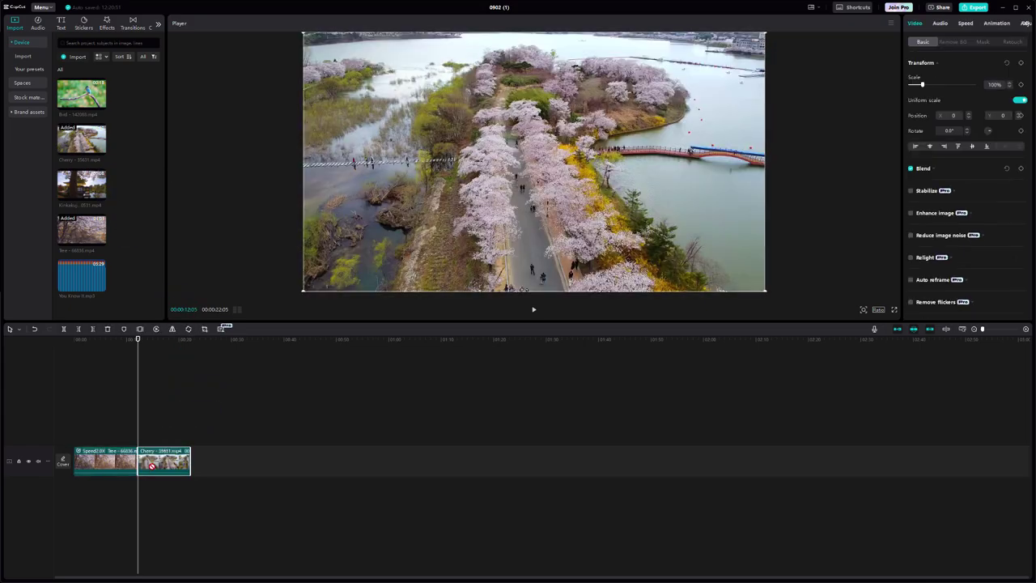
left_click(533, 312)
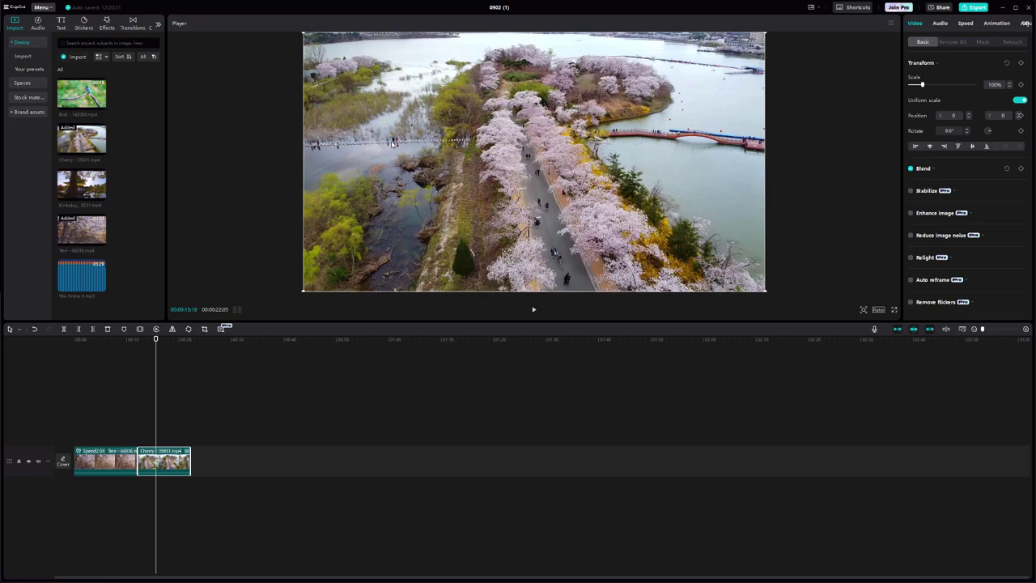
right_click(168, 461)
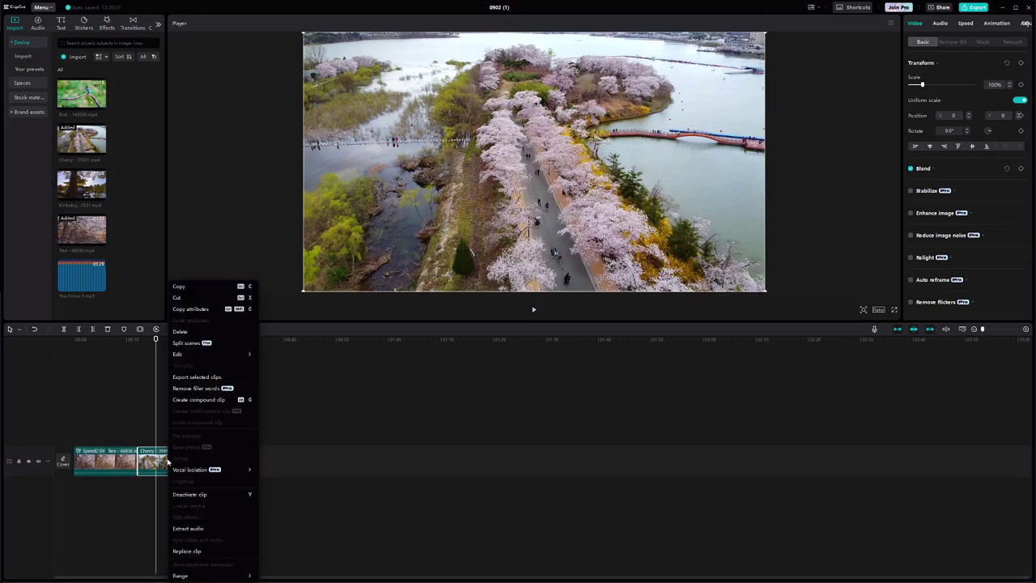
mouse_move(202, 354)
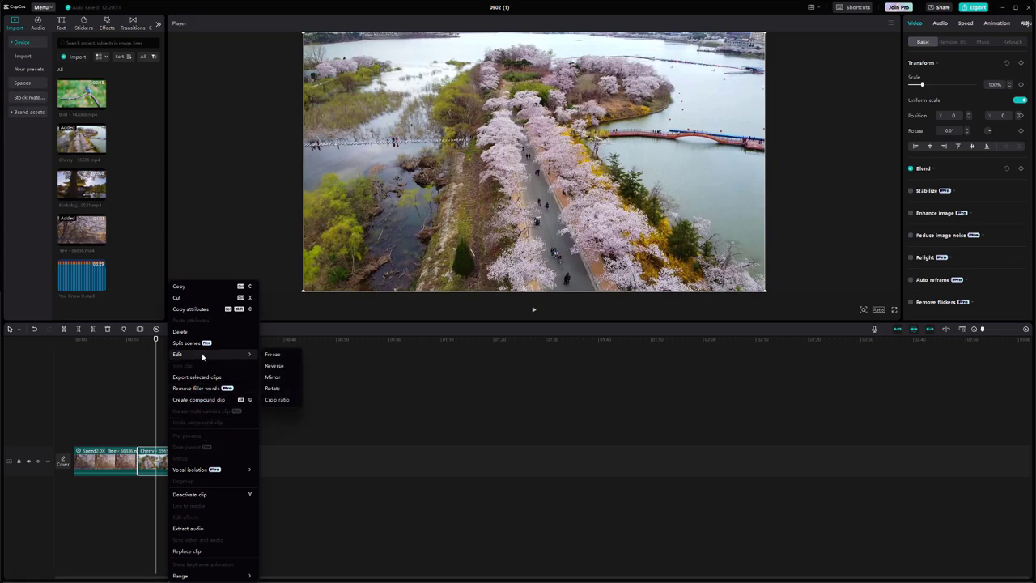
left_click(274, 365)
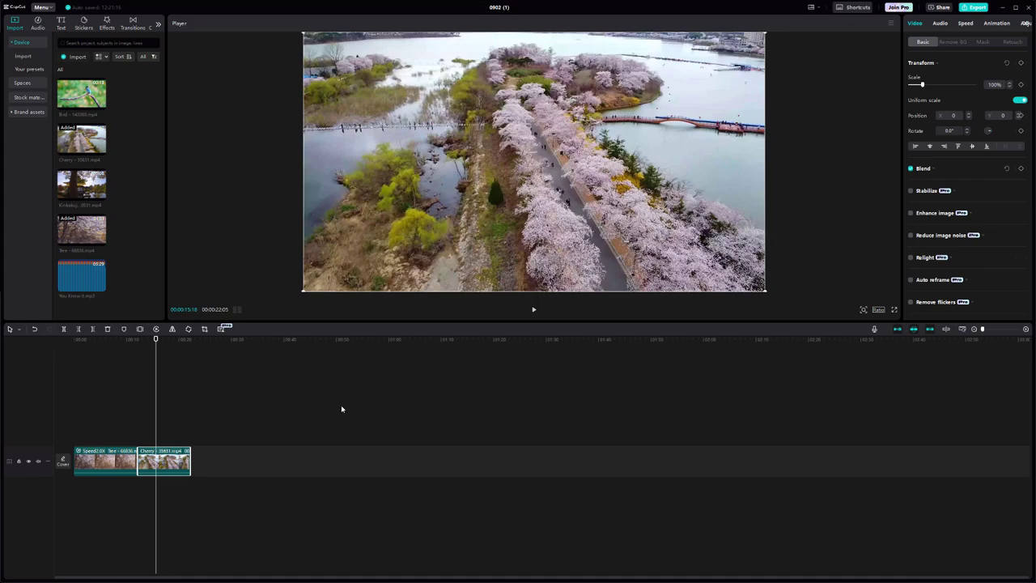
mouse_move(156, 339)
left_mouse_down()
mouse_move(167, 339)
mouse_move(155, 339)
left_mouse_up()
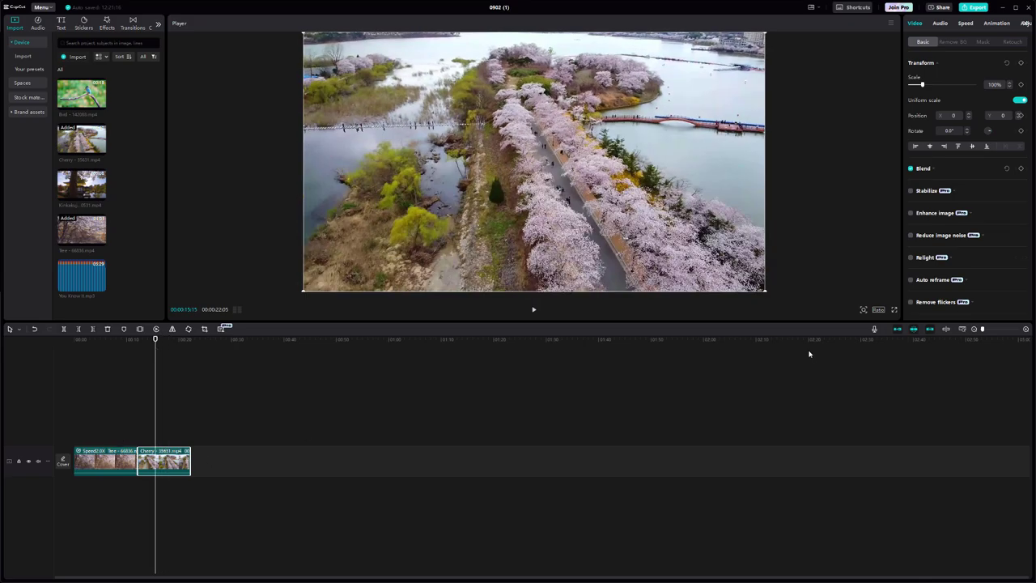
Examine the Tree and Cherry clips on the timeline at several magnifications, ending with both clips fully in view
left_click(1026, 330)
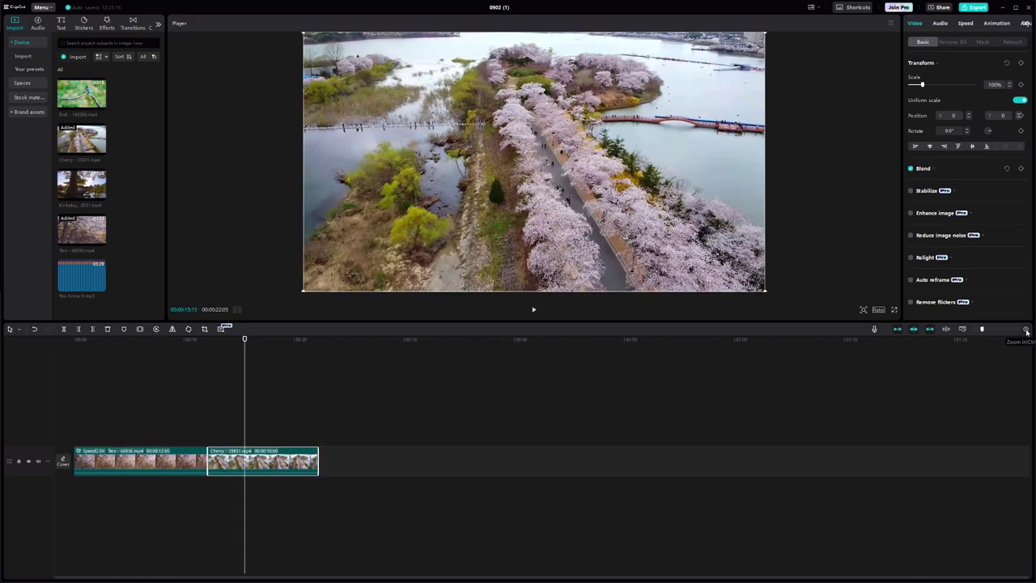
left_click(1025, 329)
left_click(1025, 330)
left_click(1025, 329)
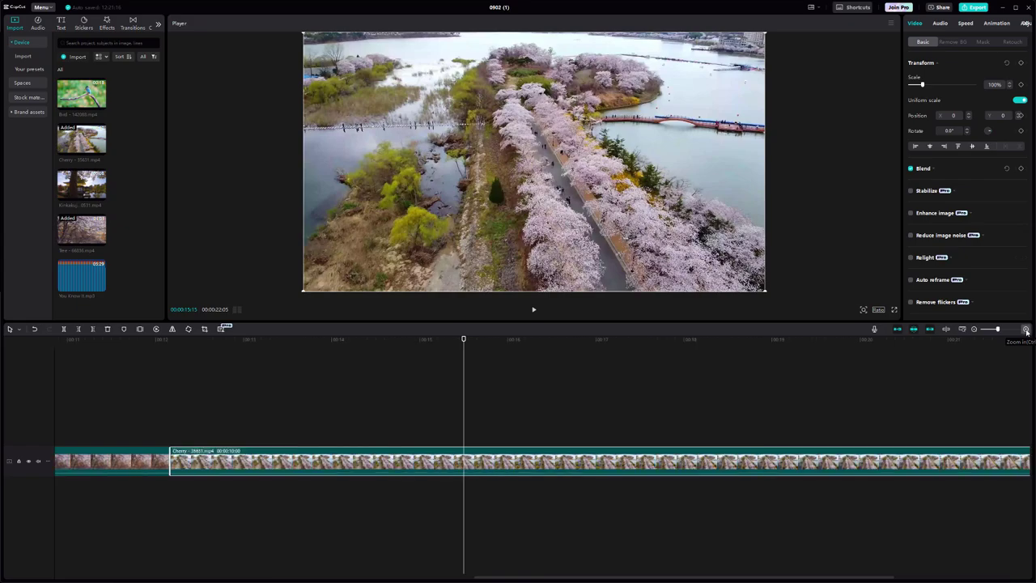
left_click(1026, 329)
left_click(974, 328)
left_click(974, 328)
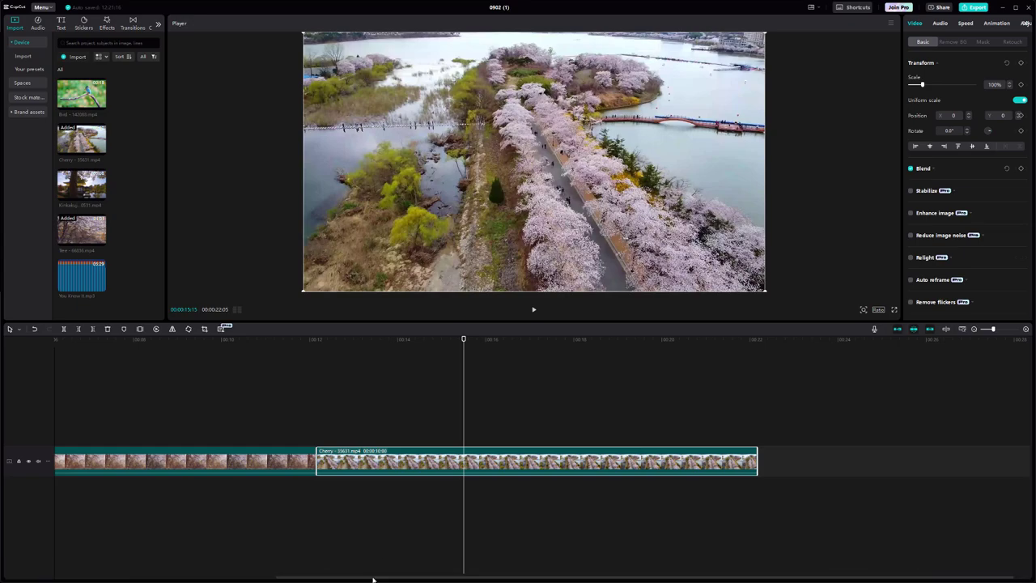
left_click_drag(372, 578, 122, 573)
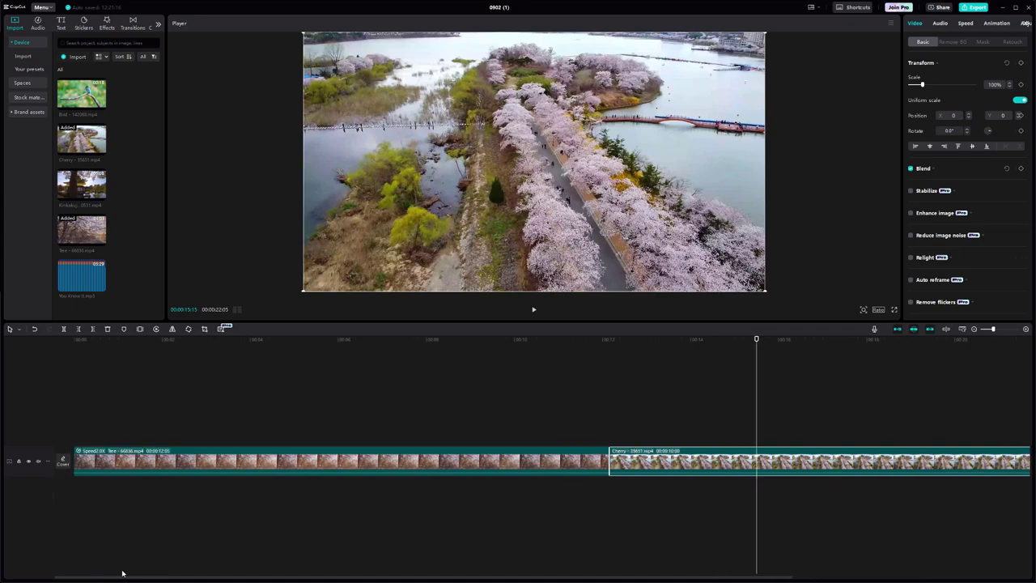
left_click(973, 329)
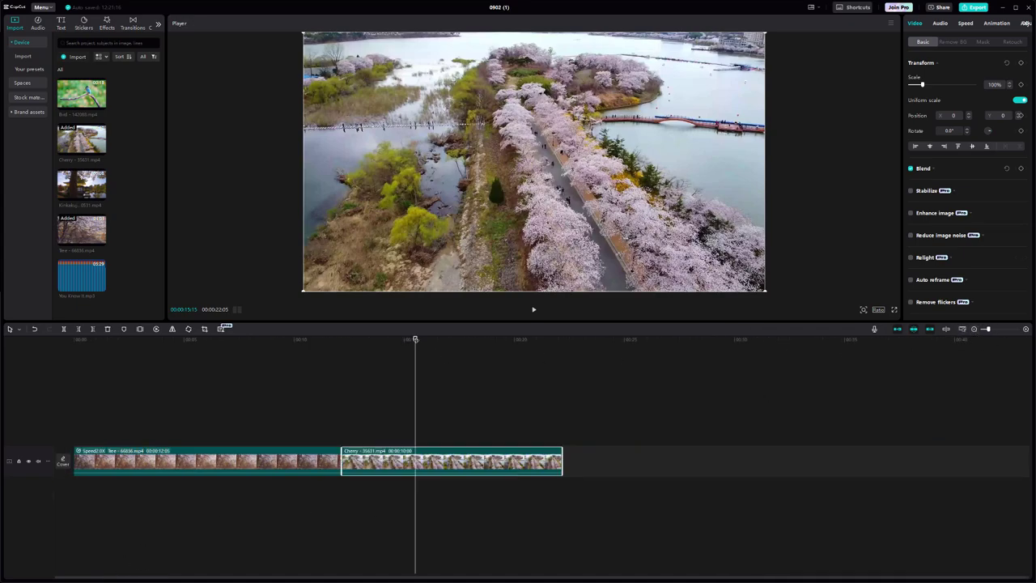
Play from the start, ripple-trim the rest of the Tree clip just before 6 seconds, and play back across the cut to Cherry
left_click_drag(415, 339, 61, 356)
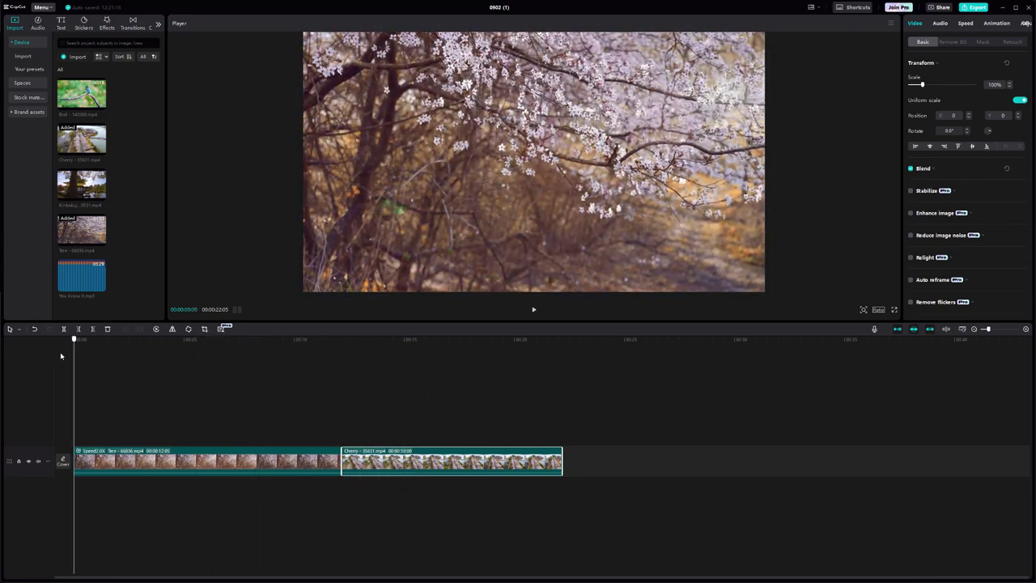
left_click(534, 312)
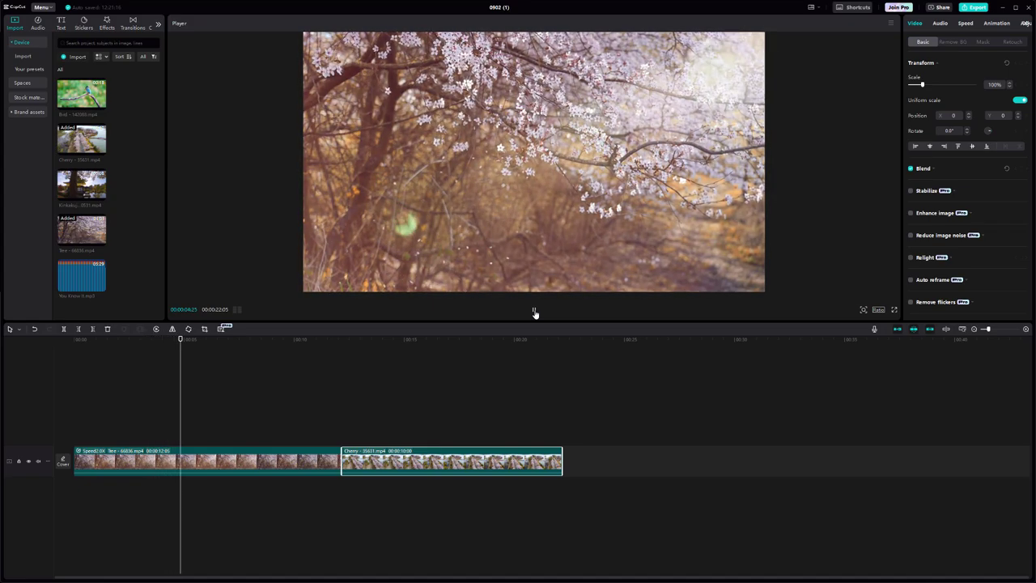
left_click(534, 311)
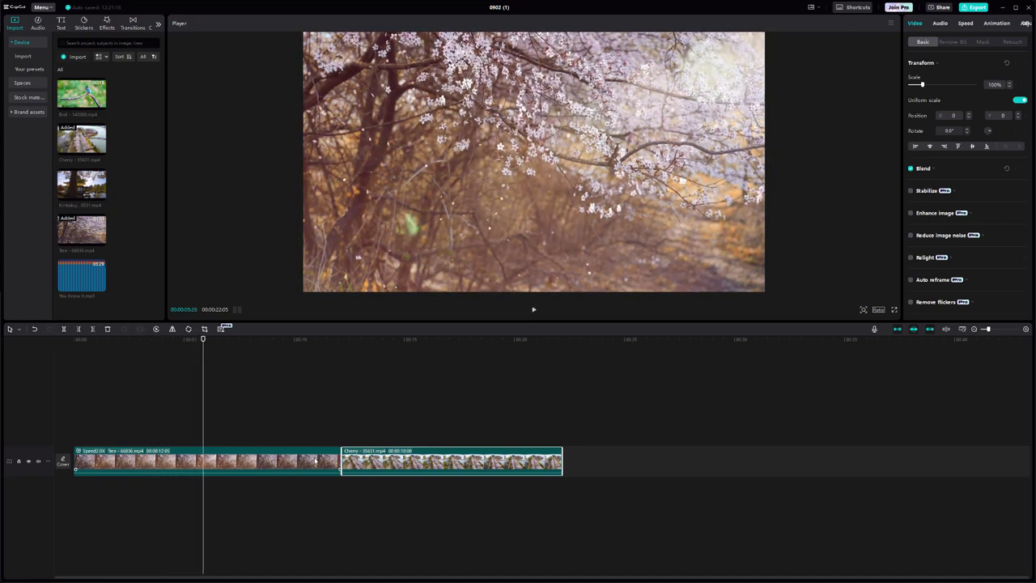
key("w")
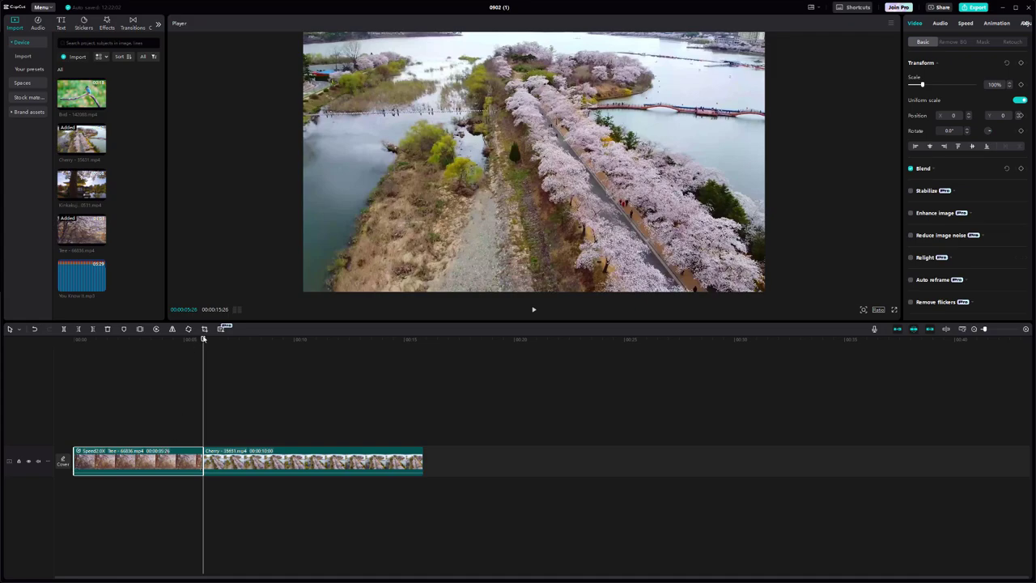
mouse_move(203, 338)
left_mouse_down()
mouse_move(297, 338)
mouse_move(190, 340)
left_mouse_up()
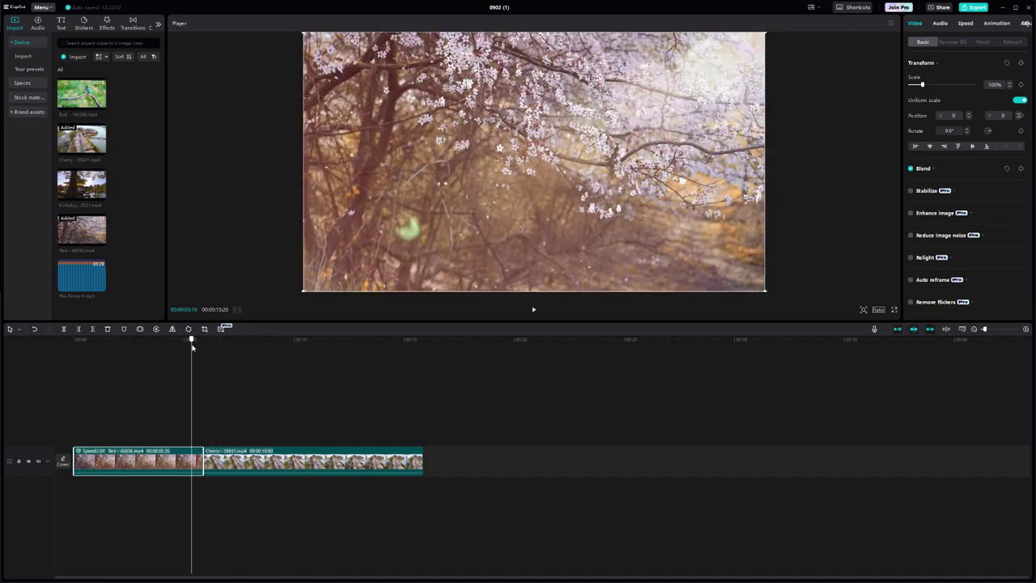
left_click(533, 310)
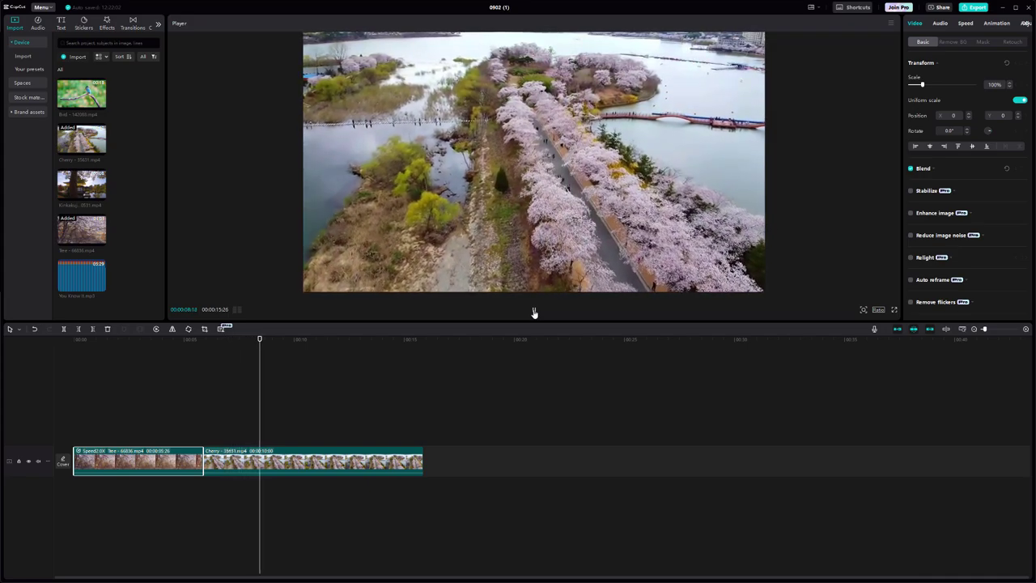
left_click(533, 310)
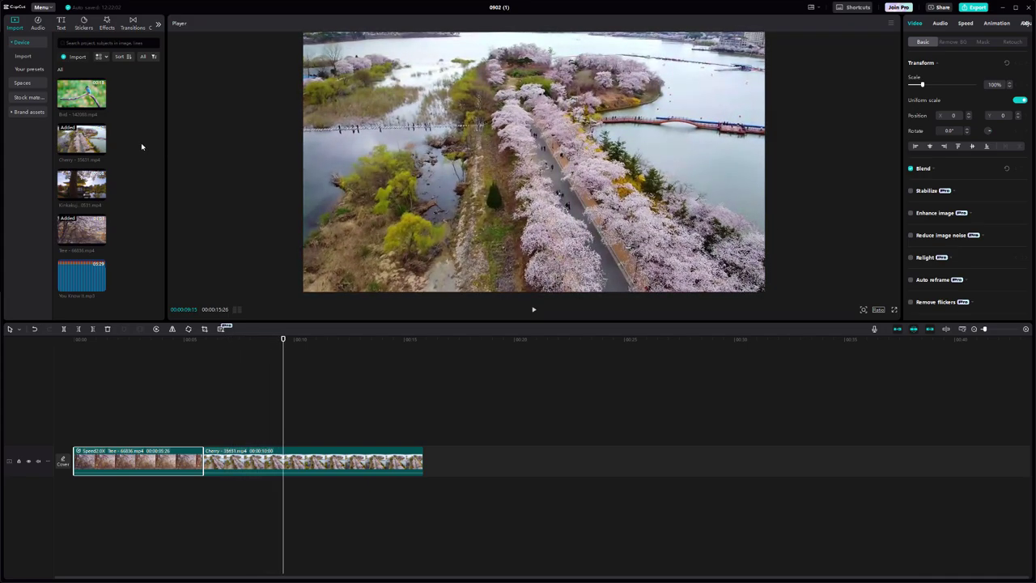
Append the Bird clip after Cherry, trimmed to end at 00:00:20:09, followed directly by the full Kinkakuji clip on the main track
left_click_drag(85, 112, 426, 467)
left_click_drag(395, 347, 549, 356)
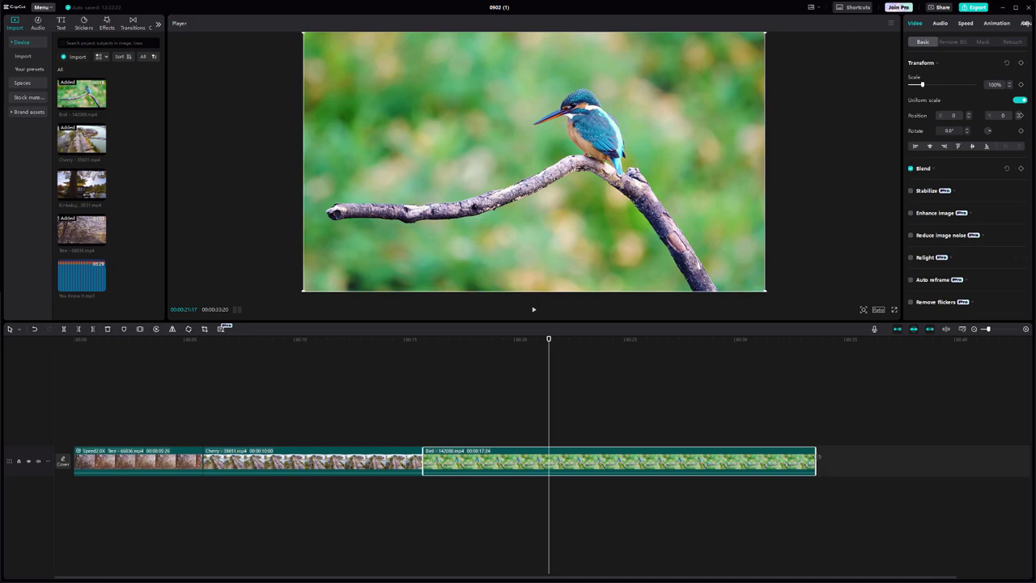
left_click_drag(817, 462, 521, 461)
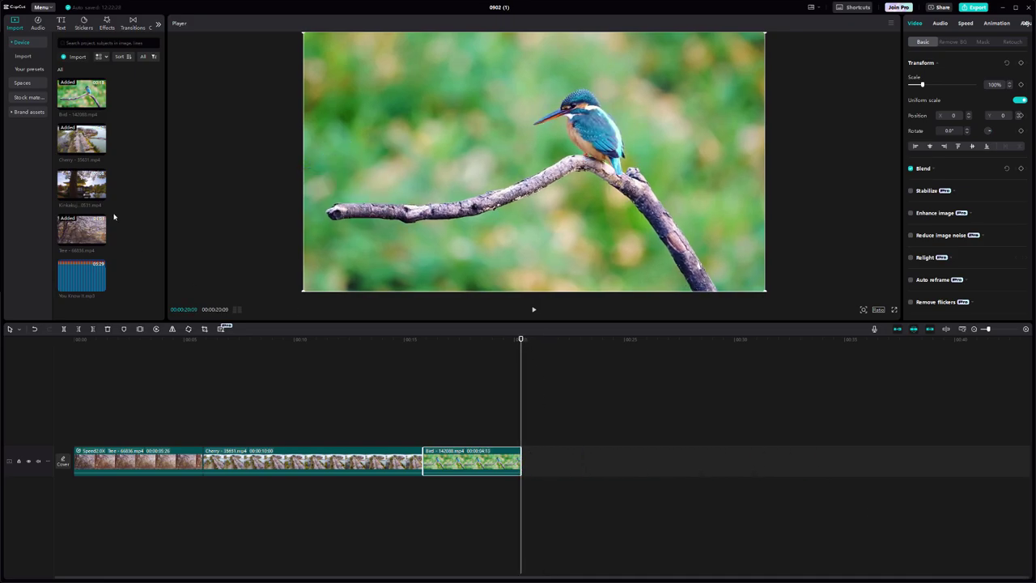
left_click_drag(76, 189, 530, 467)
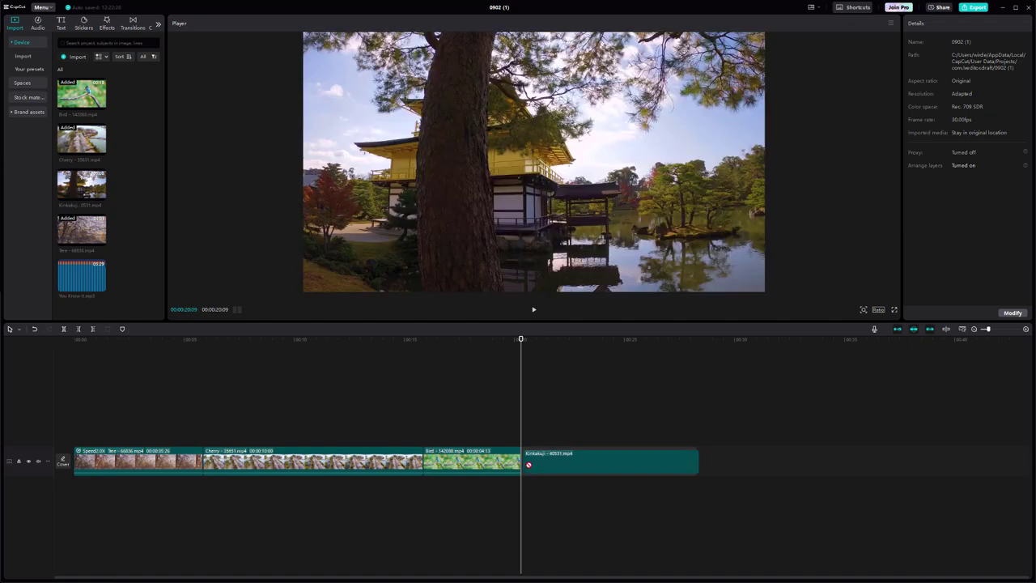
left_click_drag(521, 340, 571, 347)
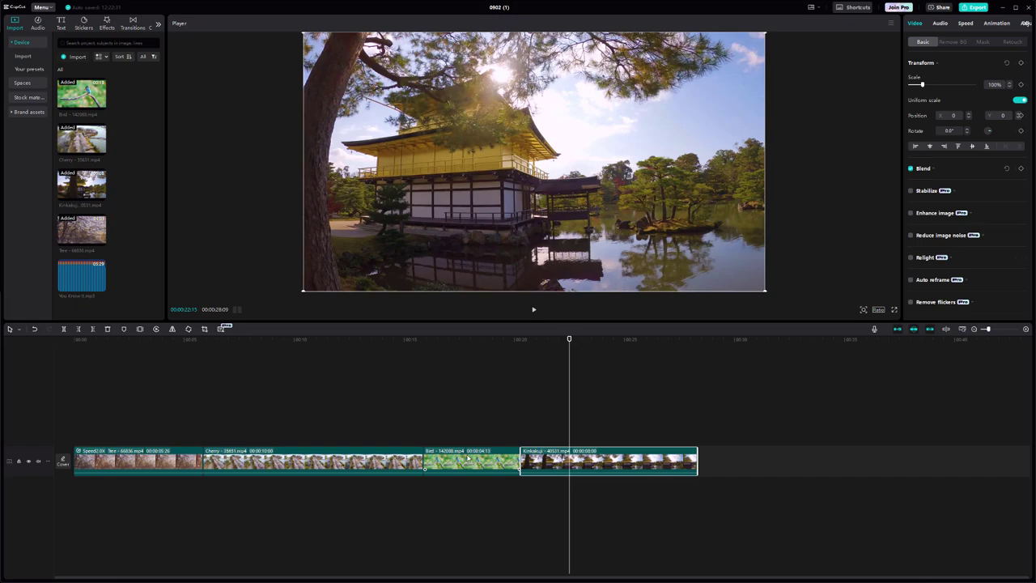
Move the Bird clip to a new track above Cherry, starting at about 10 seconds, and play that section through into Kinkakuji
left_click_drag(468, 457, 345, 431)
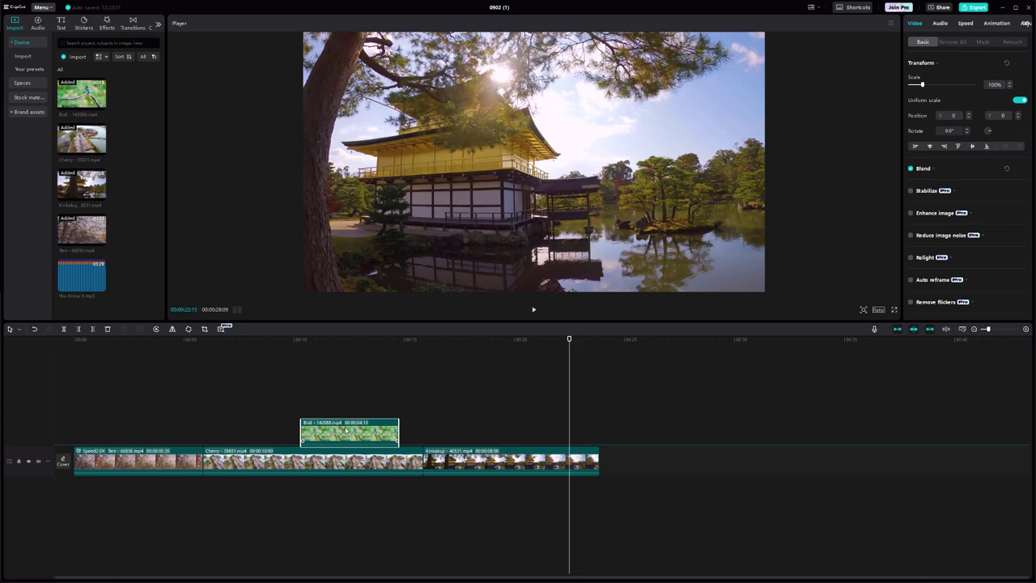
left_click_drag(345, 430, 346, 431)
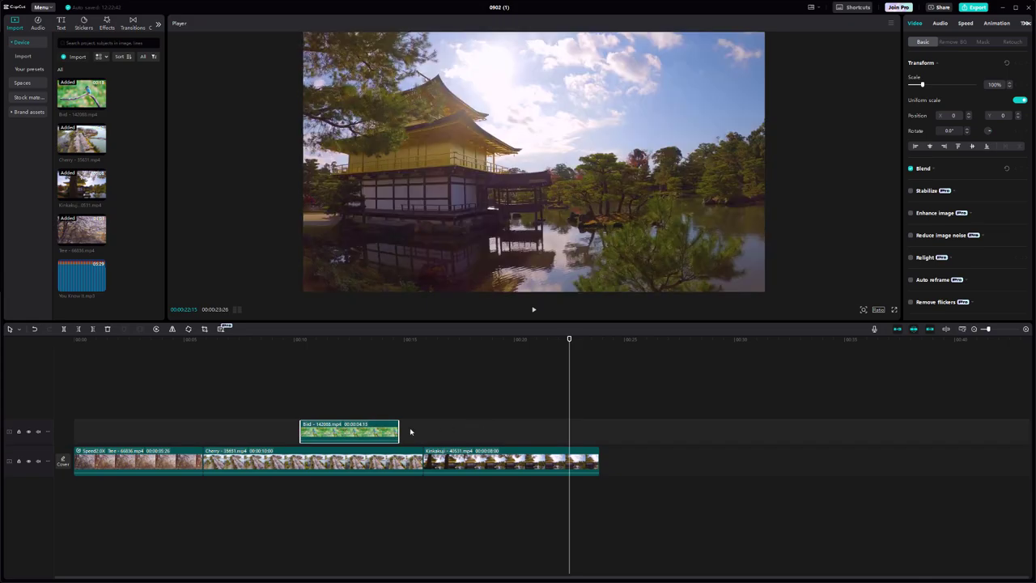
left_click_drag(302, 344, 276, 344)
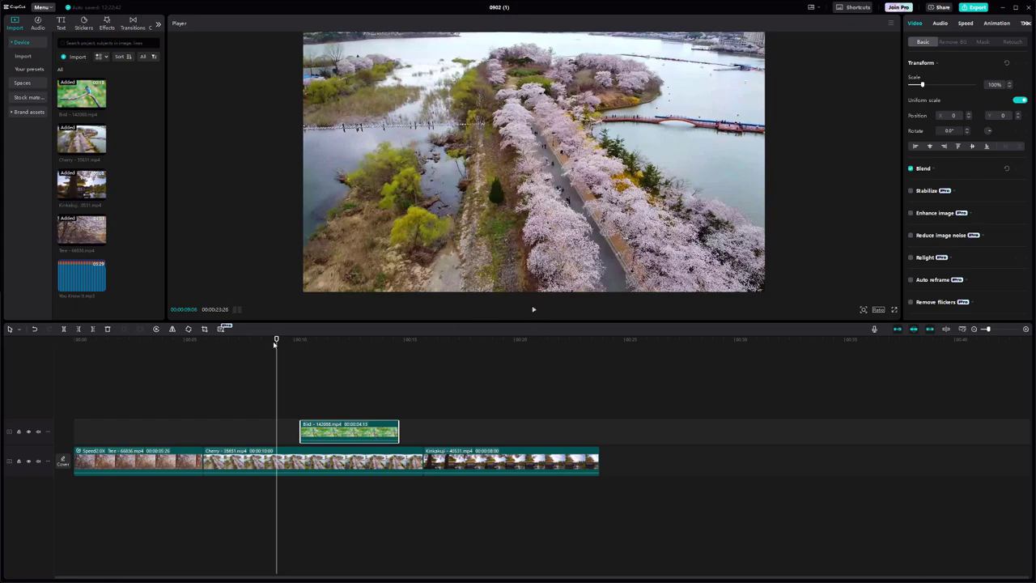
left_click_drag(275, 344, 258, 344)
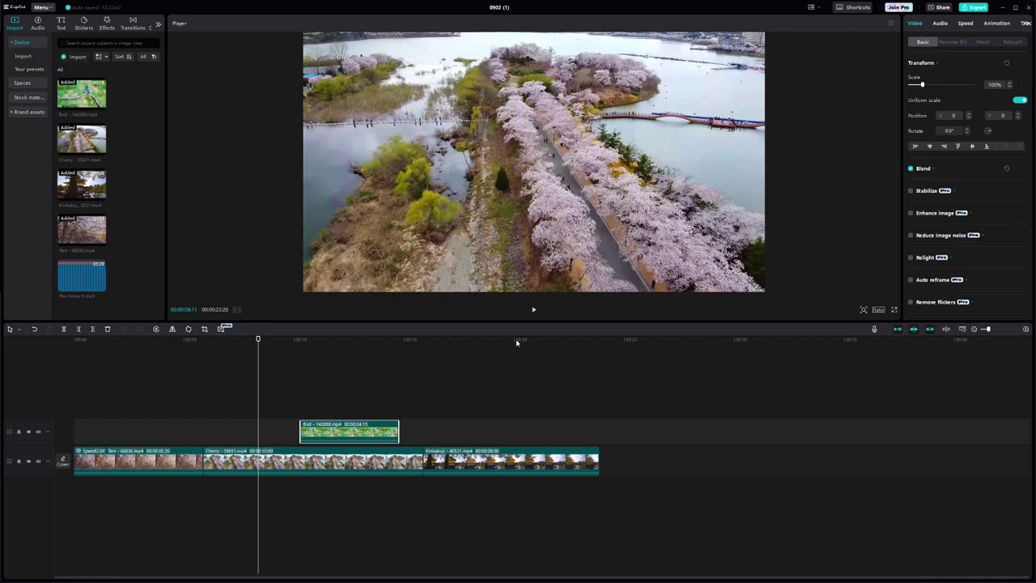
left_click(534, 311)
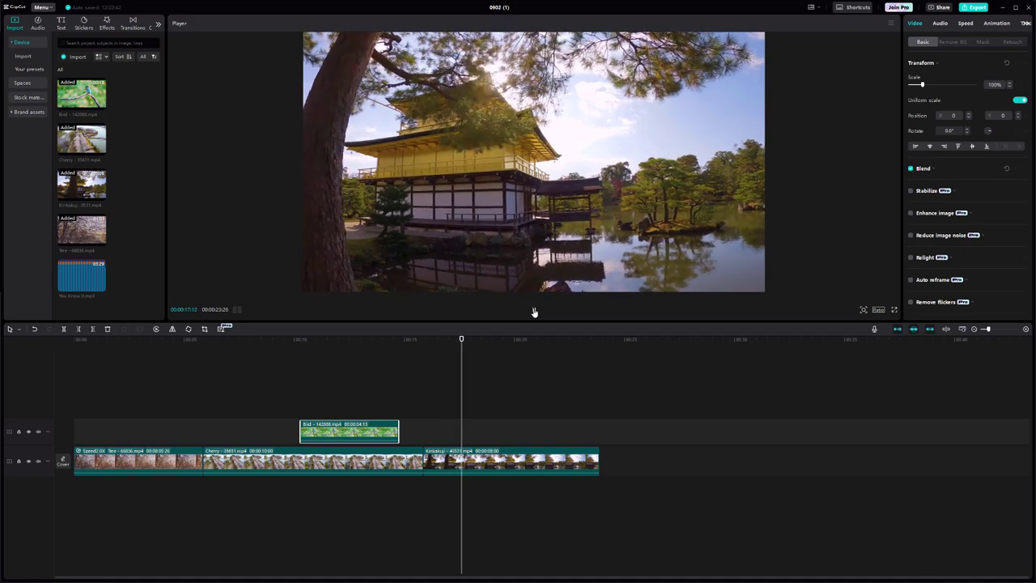
left_click(534, 311)
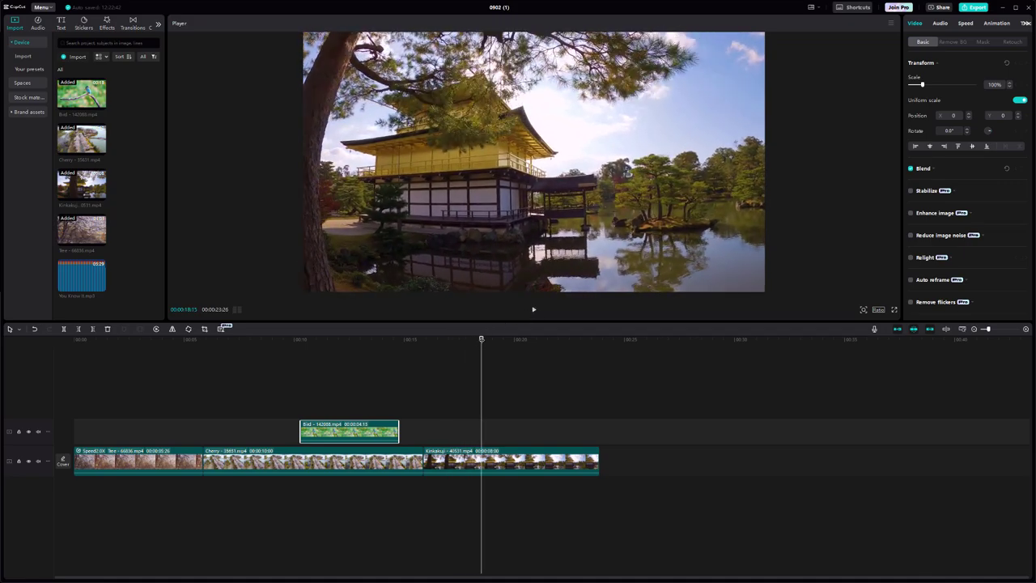
Set the Bird clip's colour temperature to -10 and its saturation to -10
left_click_drag(482, 340, 334, 351)
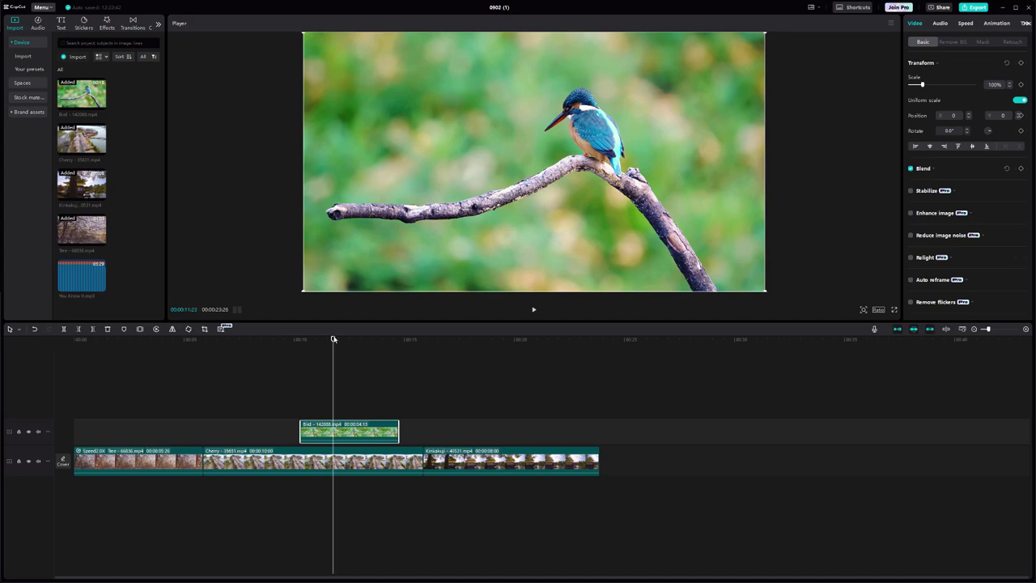
mouse_move(334, 338)
left_mouse_down()
mouse_move(181, 352)
mouse_move(334, 344)
left_mouse_up()
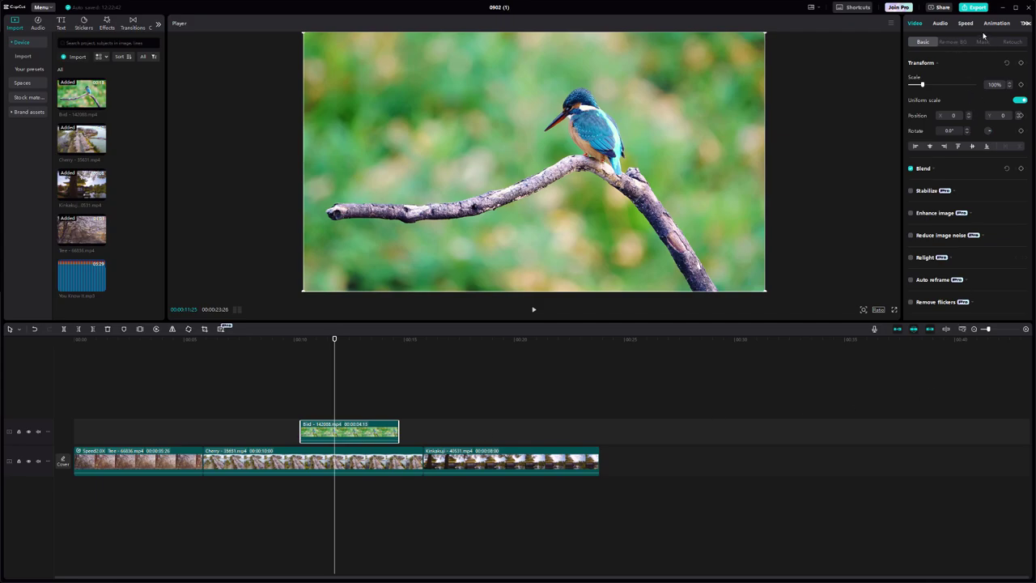
left_click(1026, 23)
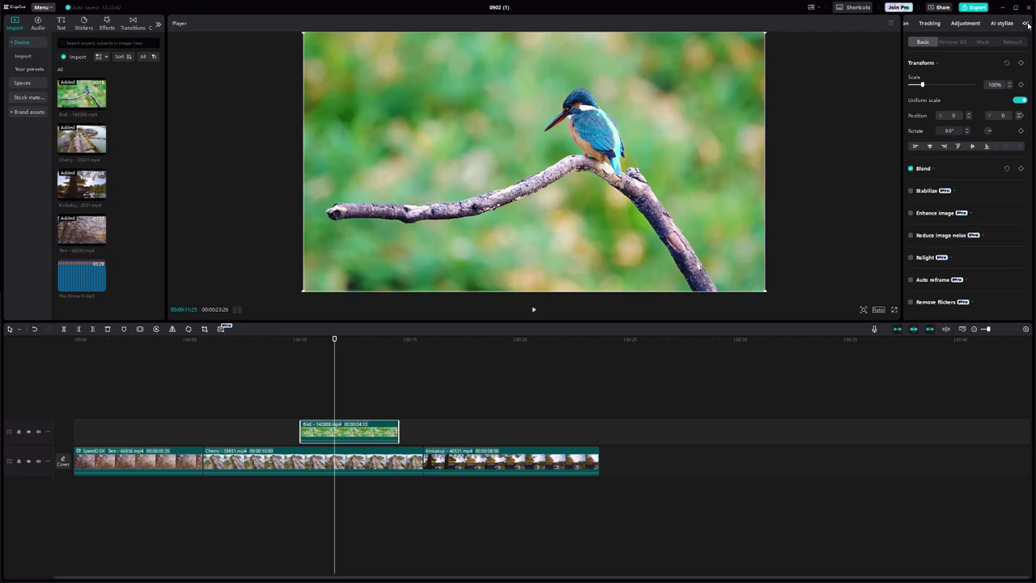
left_click(963, 24)
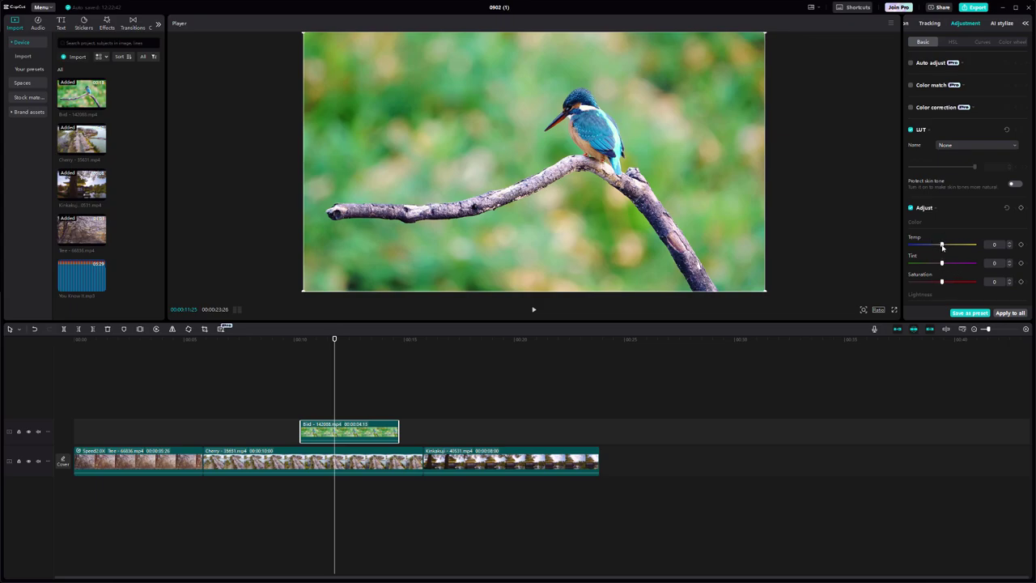
left_click_drag(941, 246, 936, 245)
left_click_drag(942, 283, 936, 283)
left_click_drag(332, 340, 229, 364)
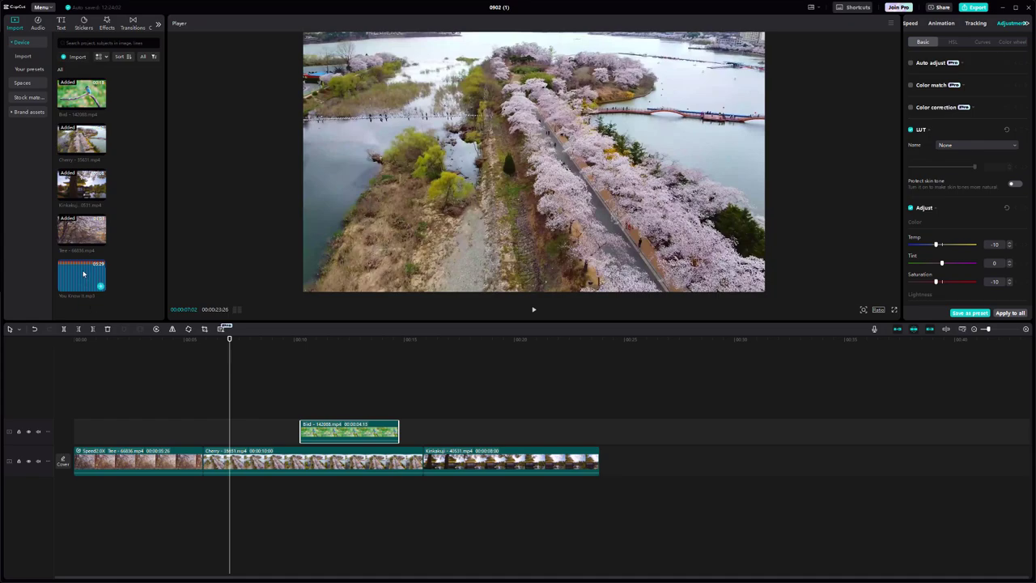
Place the You Know It.mp3 music beneath the clips from the timeline start and split off and delete everything after 00:00:33:16
mouse_move(81, 281)
left_mouse_down()
mouse_move(117, 380)
mouse_move(99, 499)
mouse_move(76, 490)
left_mouse_up()
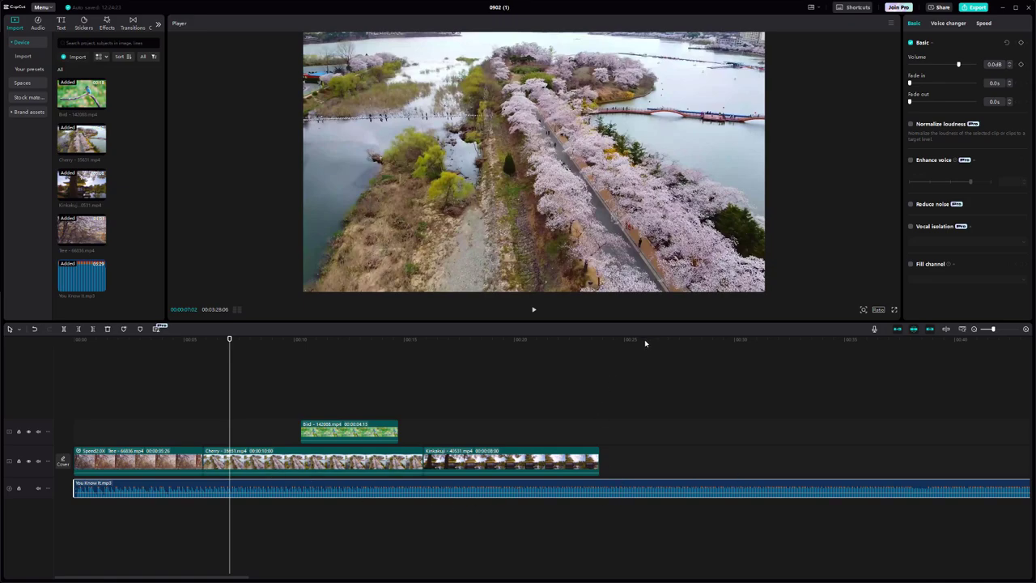
left_click_drag(645, 343, 700, 343)
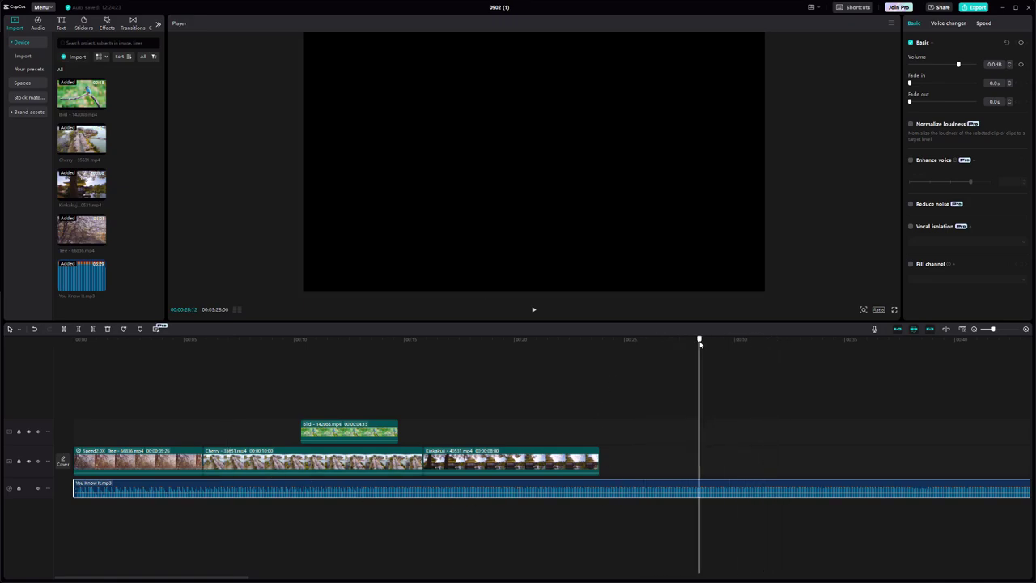
left_click(812, 340)
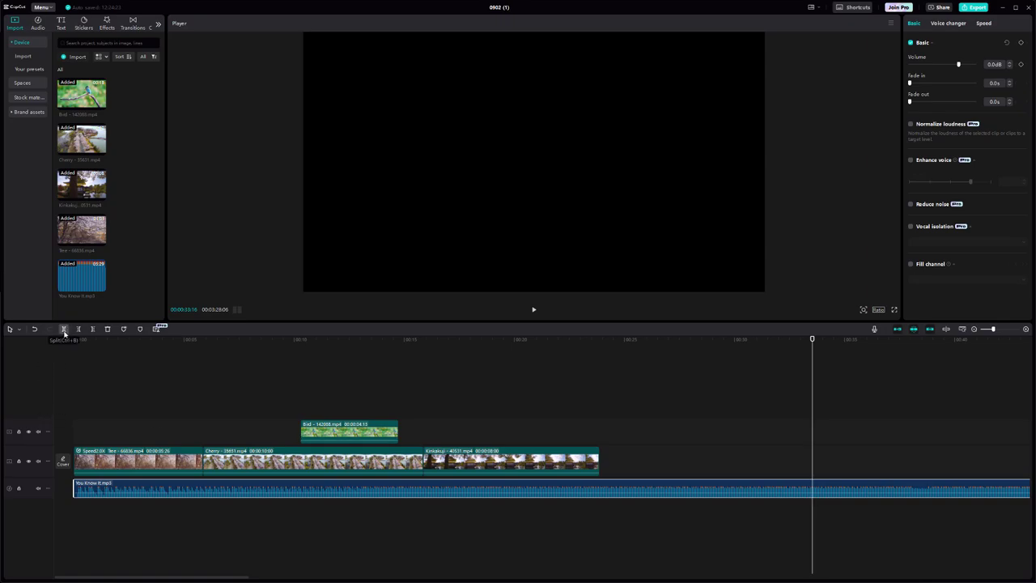
left_click(64, 330)
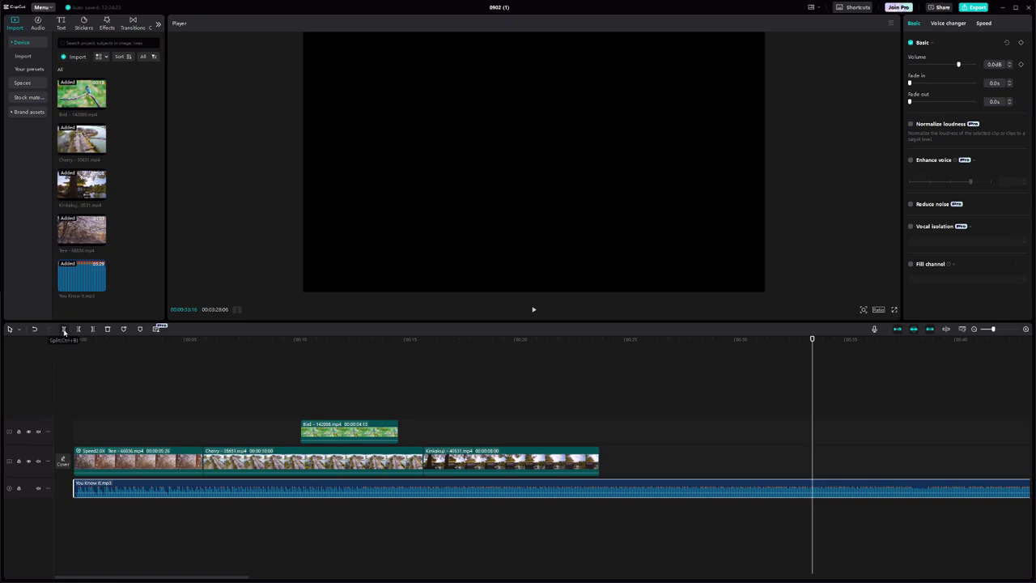
left_click(730, 484)
left_click(874, 486)
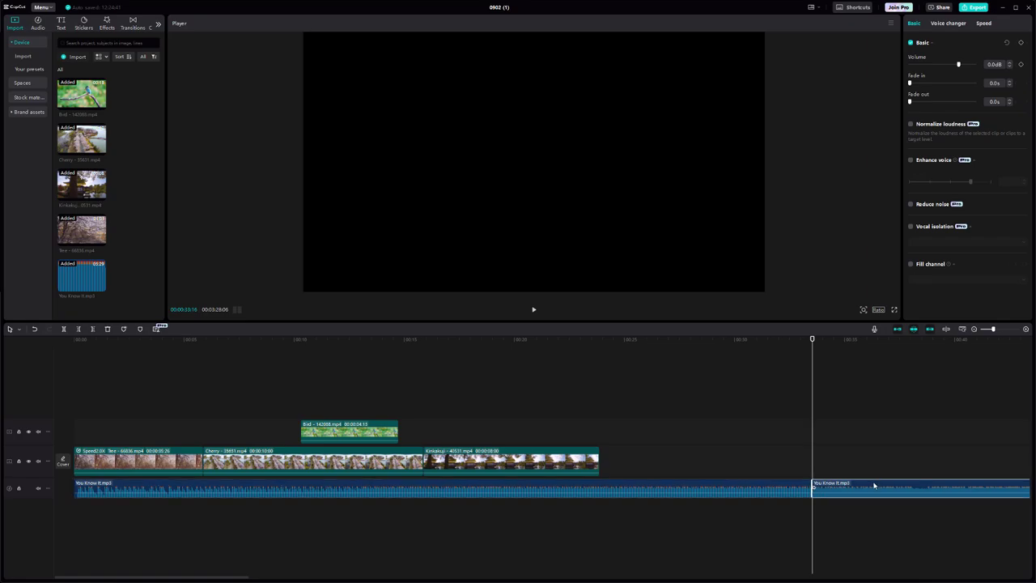
left_click(775, 484)
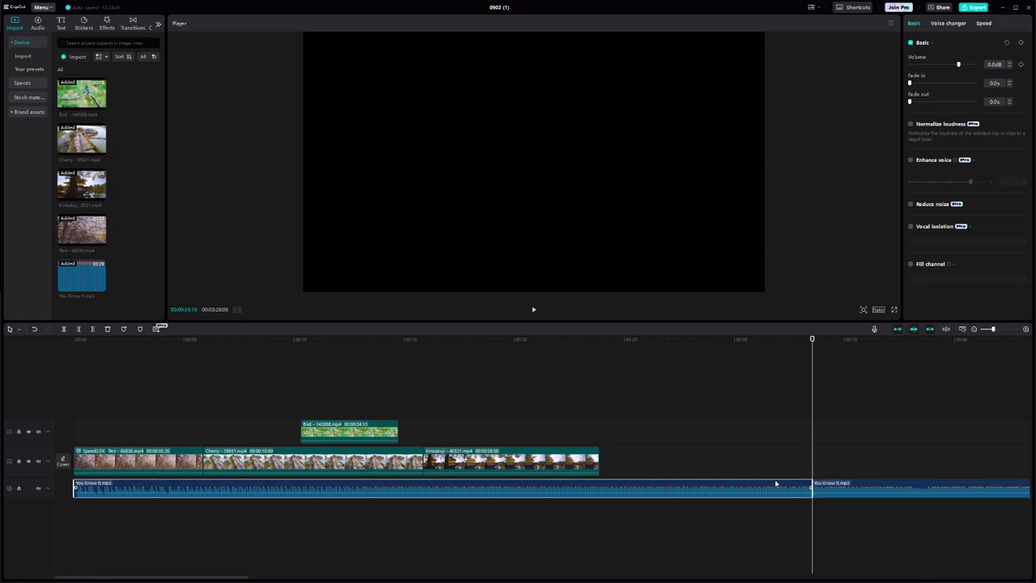
left_click(859, 484)
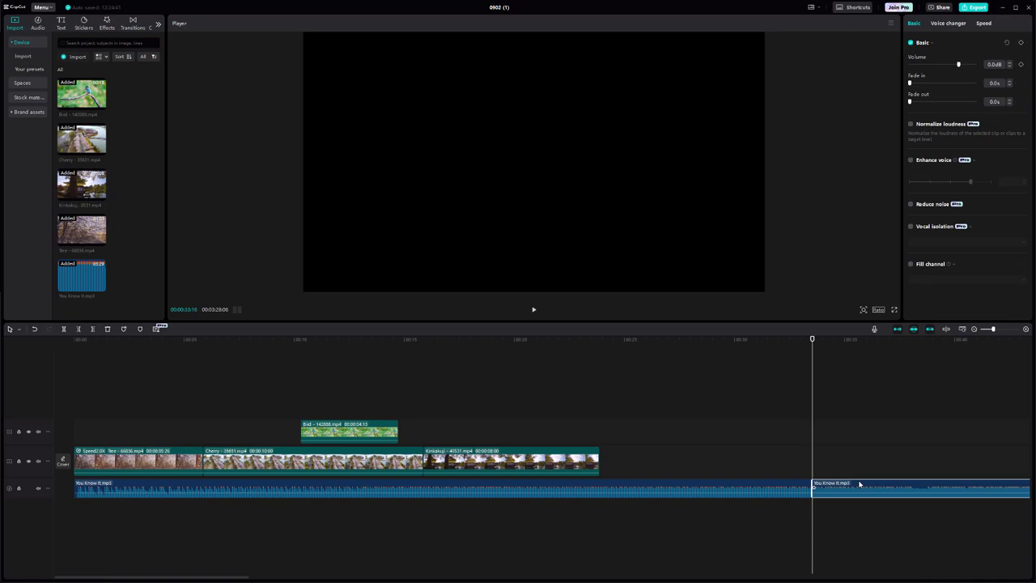
key("Delete")
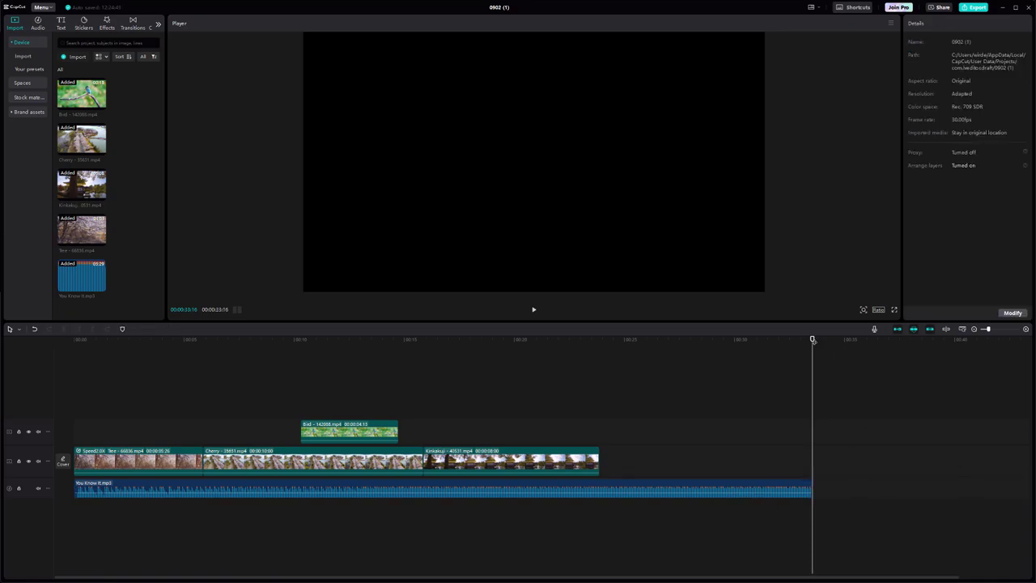
Play the video from the start and shift the cut between Tree and Cherry to 00:00:06:15
left_click_drag(813, 356, 64, 375)
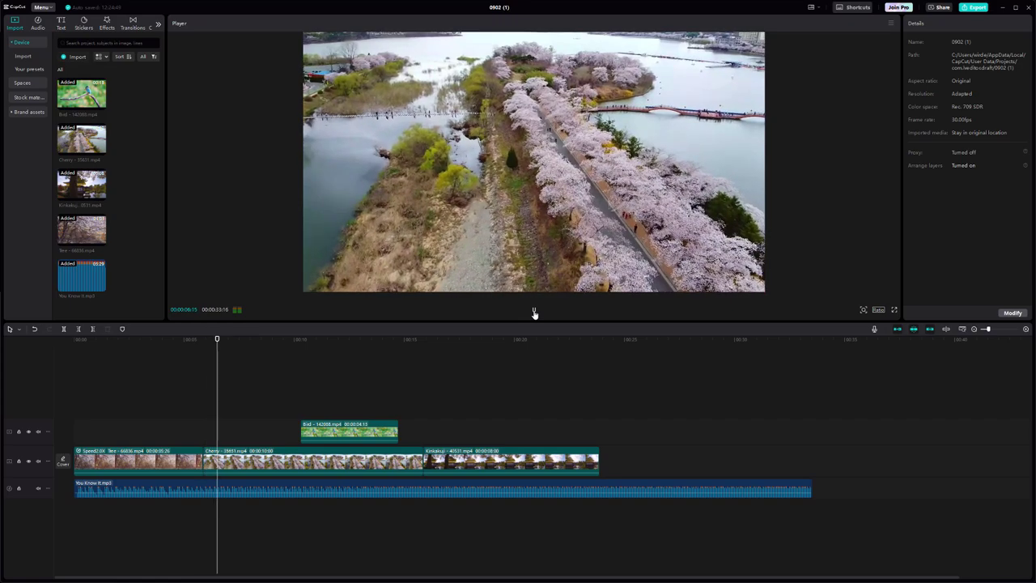
left_click(534, 311)
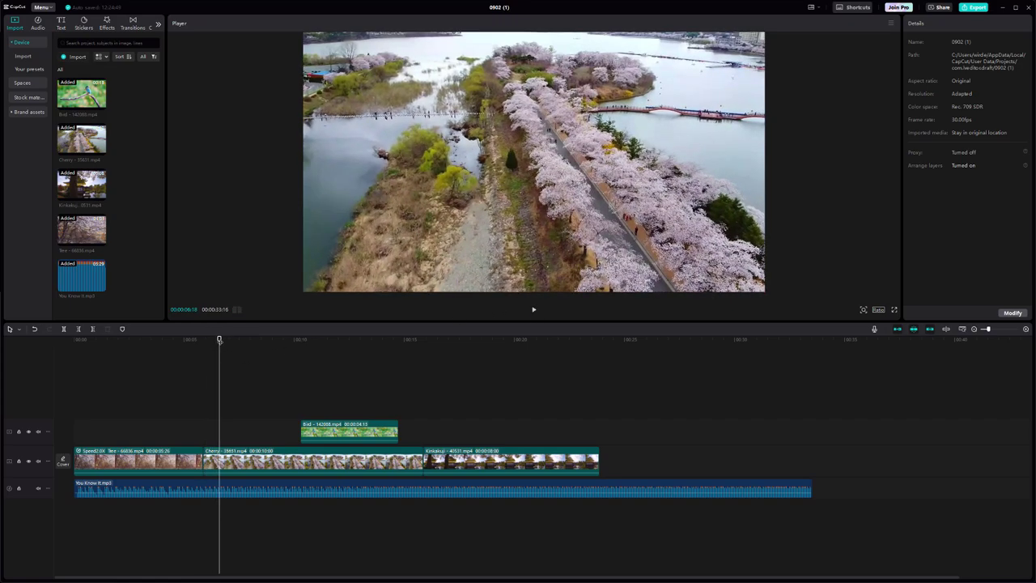
left_click_drag(203, 462, 217, 462)
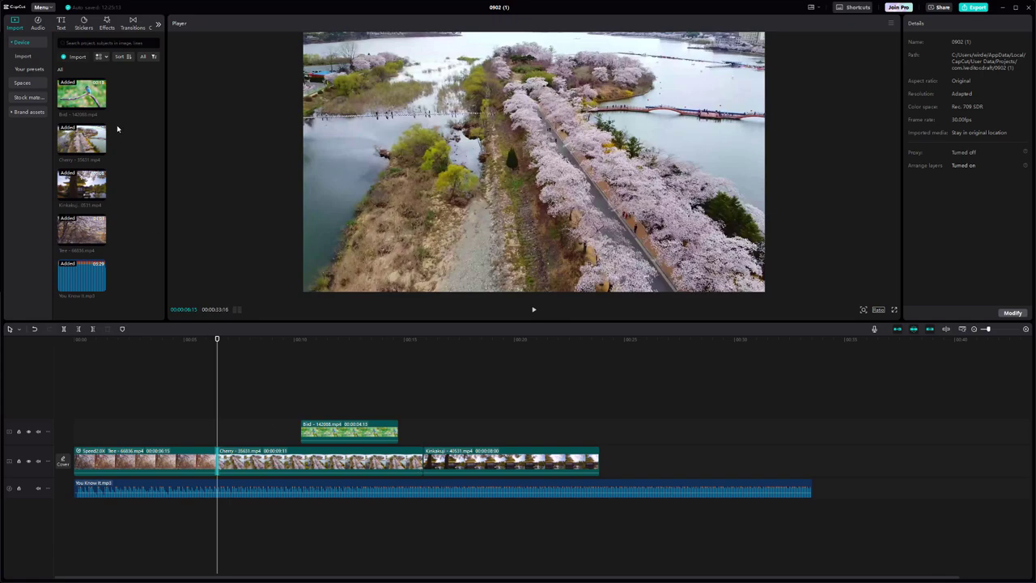
Add a Mix transition at the cut between Tree and Cherry and play across it
left_click(133, 25)
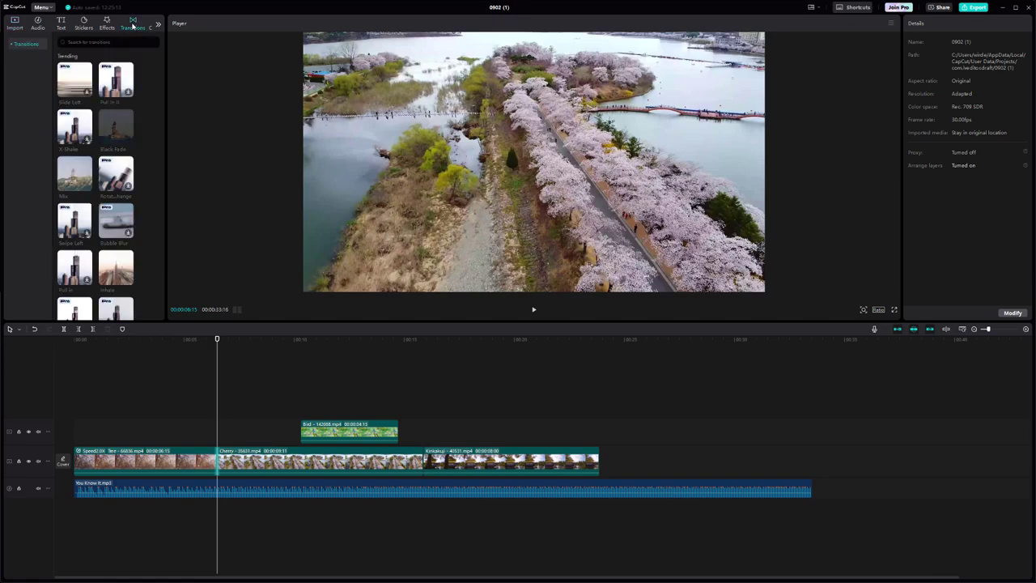
mouse_move(71, 176)
mouse_move(72, 184)
left_mouse_down()
mouse_move(86, 186)
mouse_move(197, 347)
mouse_move(217, 466)
left_mouse_up()
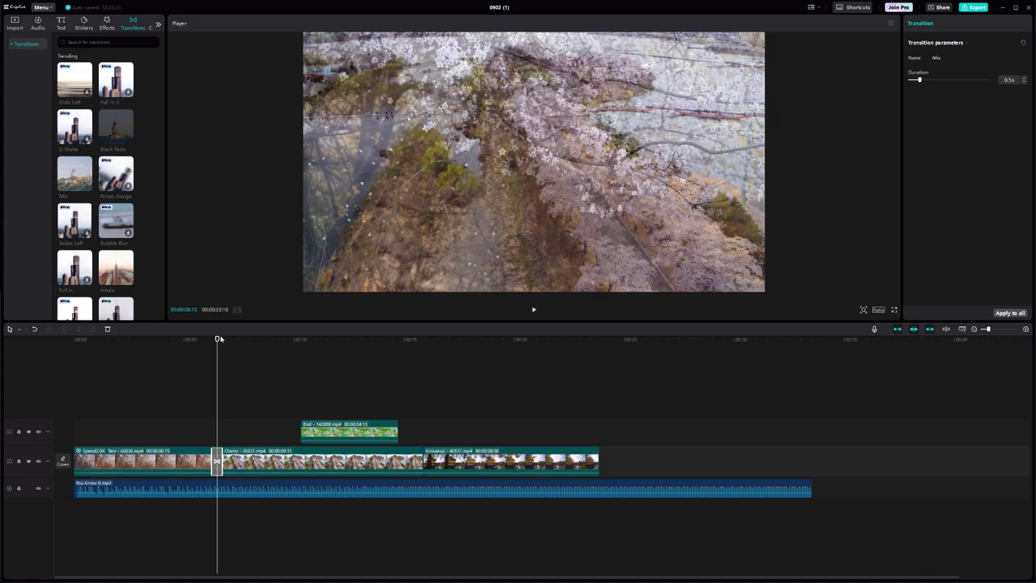
left_click_drag(220, 339, 197, 339)
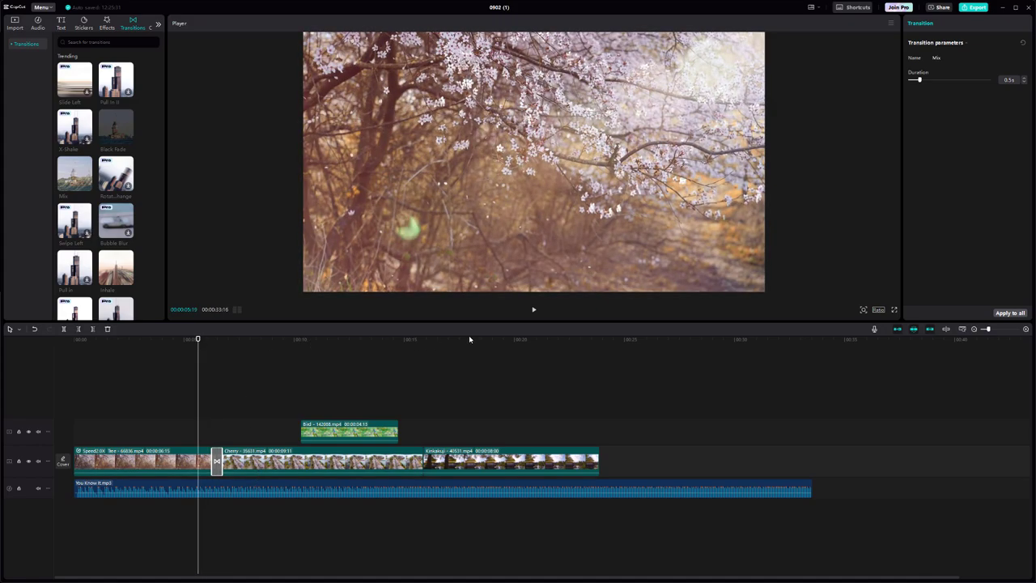
left_click(534, 309)
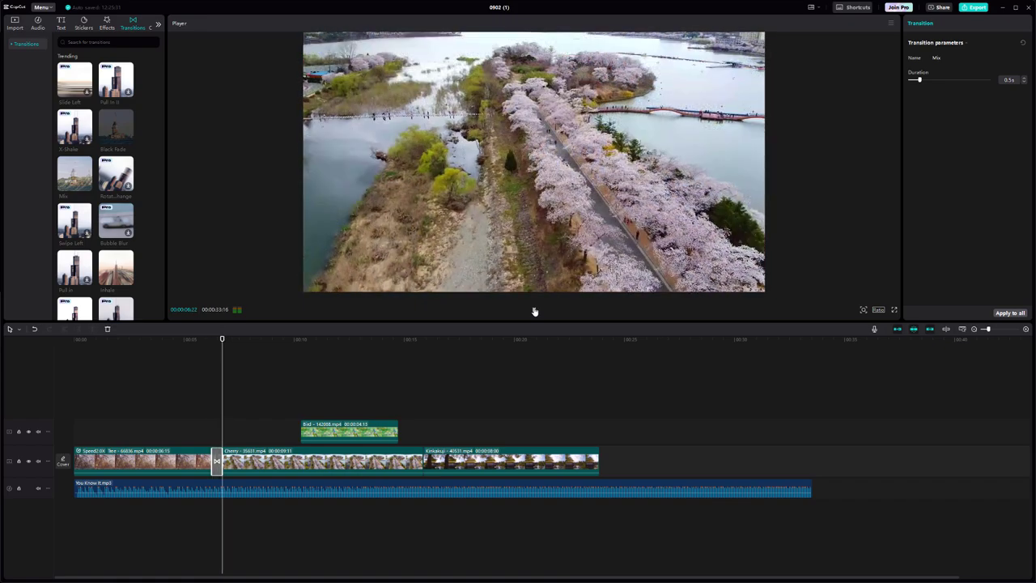
left_click(534, 309)
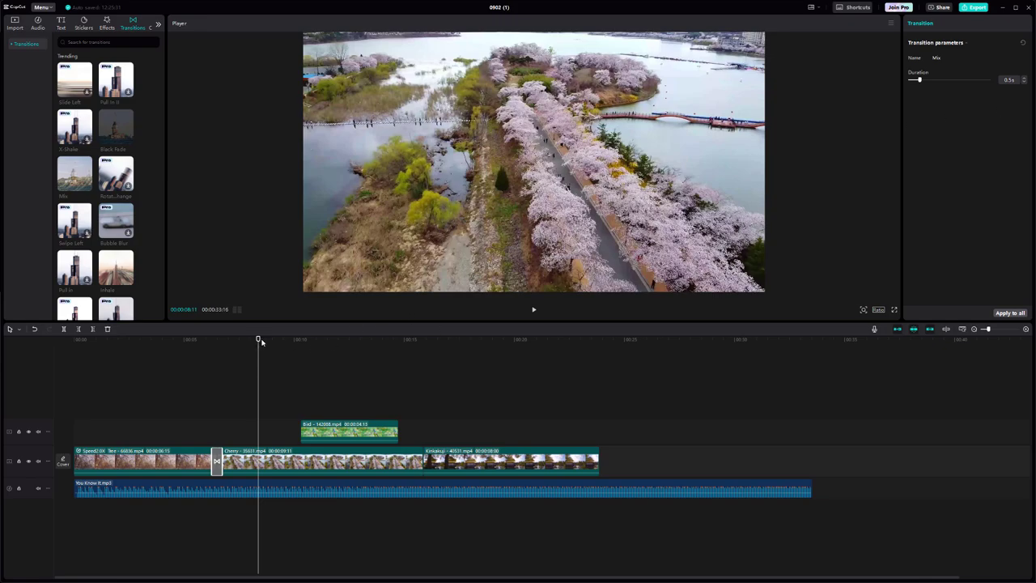
Play into the Bird overlay and shift the Bird clip on its track to start at about 00:00:12:28
left_click(534, 310)
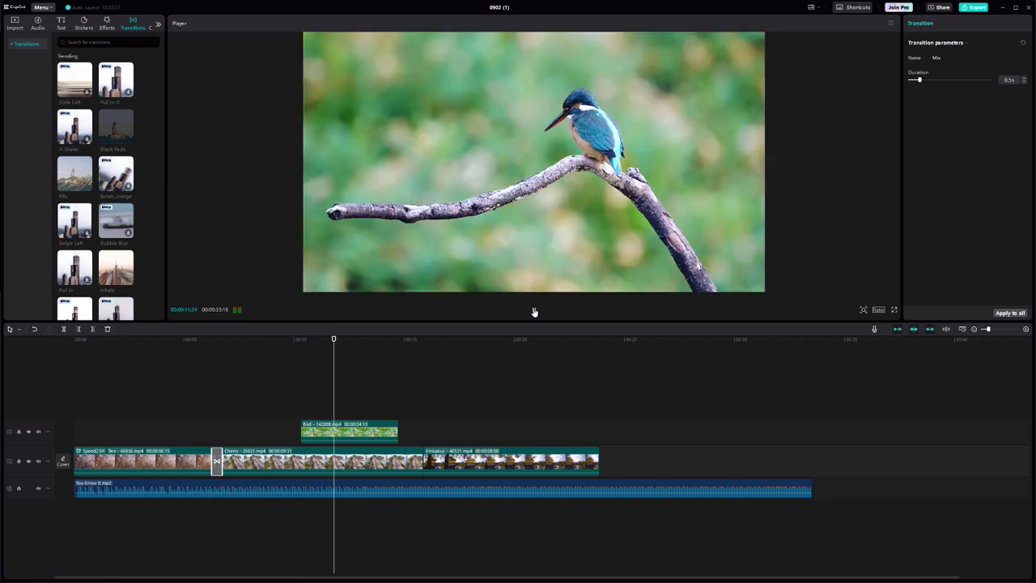
left_click(533, 310)
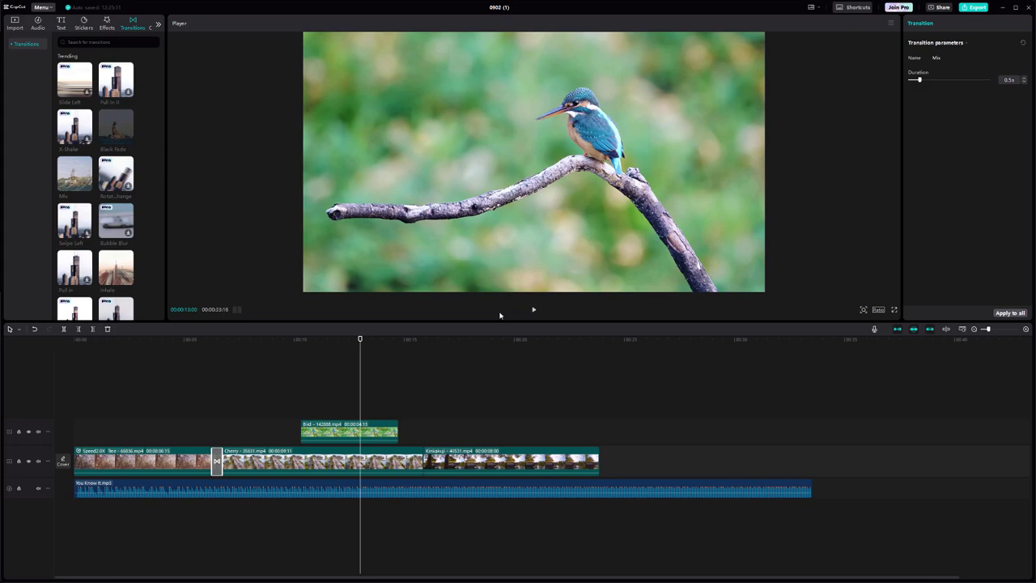
left_click_drag(360, 339, 359, 339)
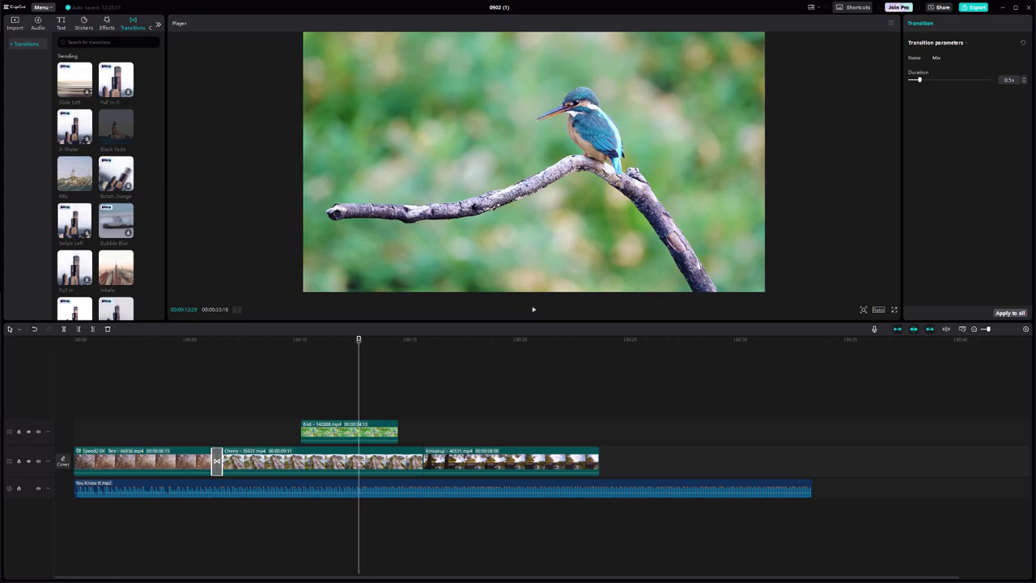
left_click_drag(366, 425, 424, 425)
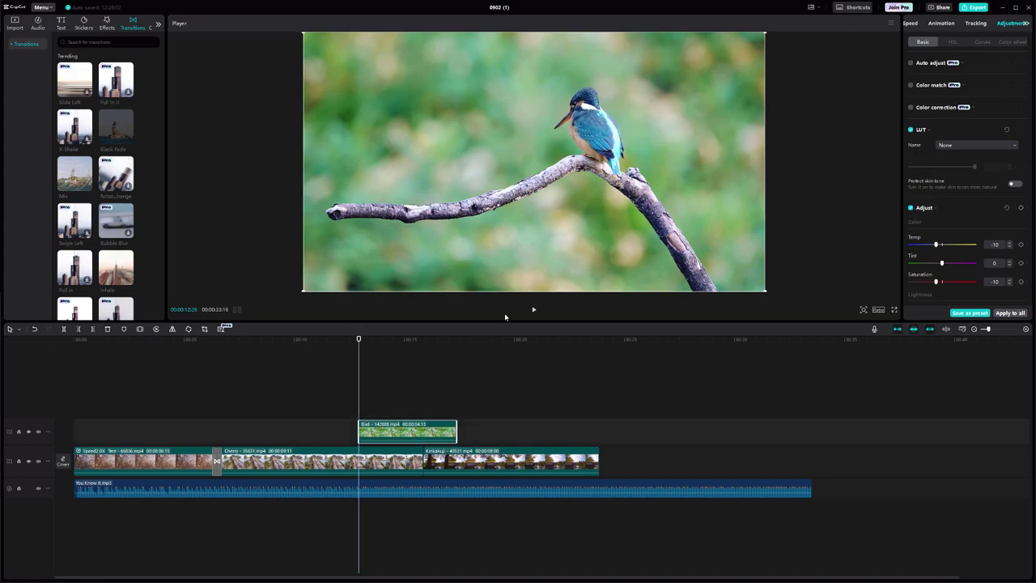
Trim the end of the Bird overlay to 00:00:16:08 and play the sequence from just before it into the Kinkakuji clip
left_click(533, 311)
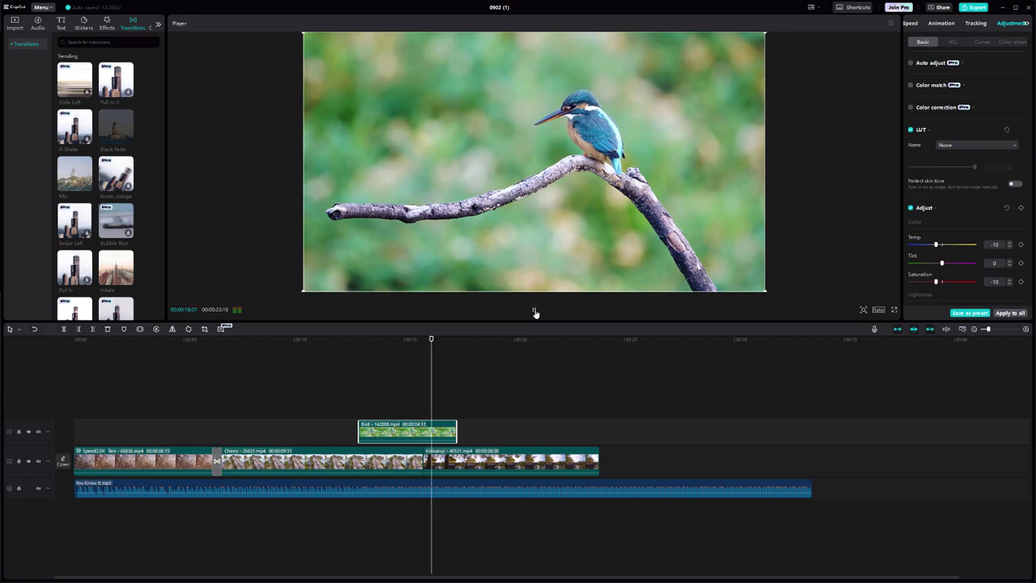
left_click(534, 311)
left_click_drag(456, 423, 432, 423)
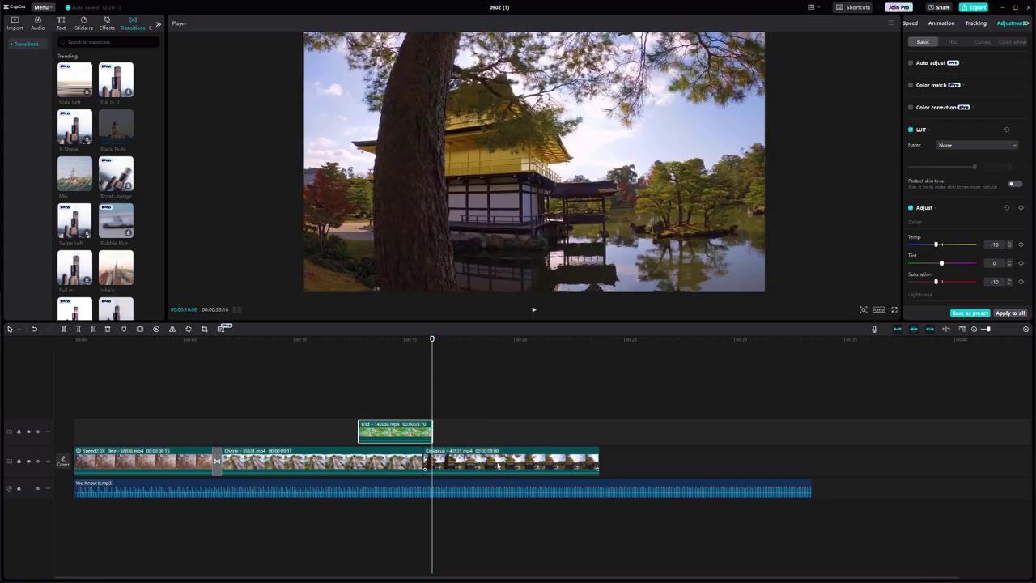
left_click_drag(432, 341, 343, 342)
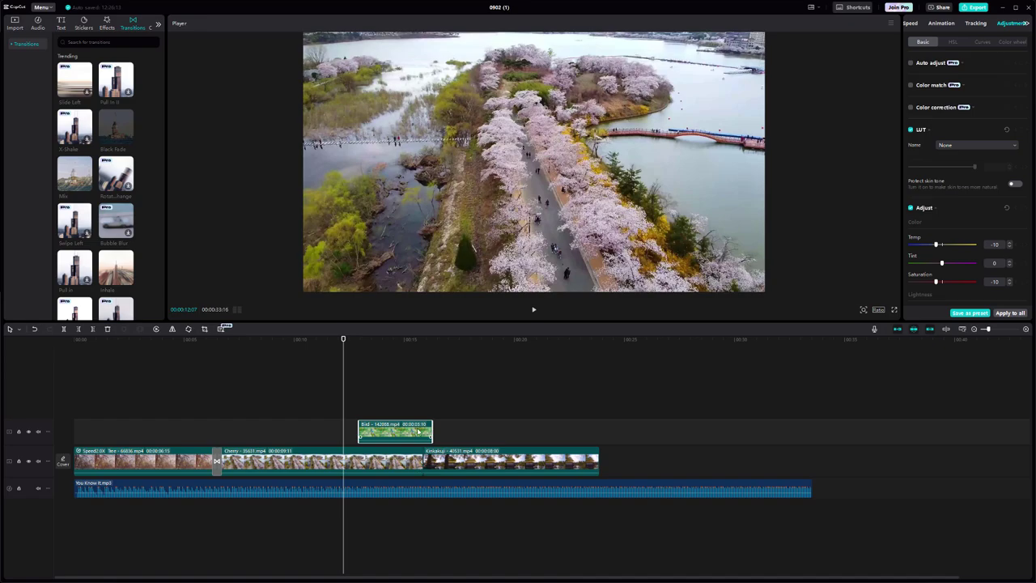
left_click(534, 312)
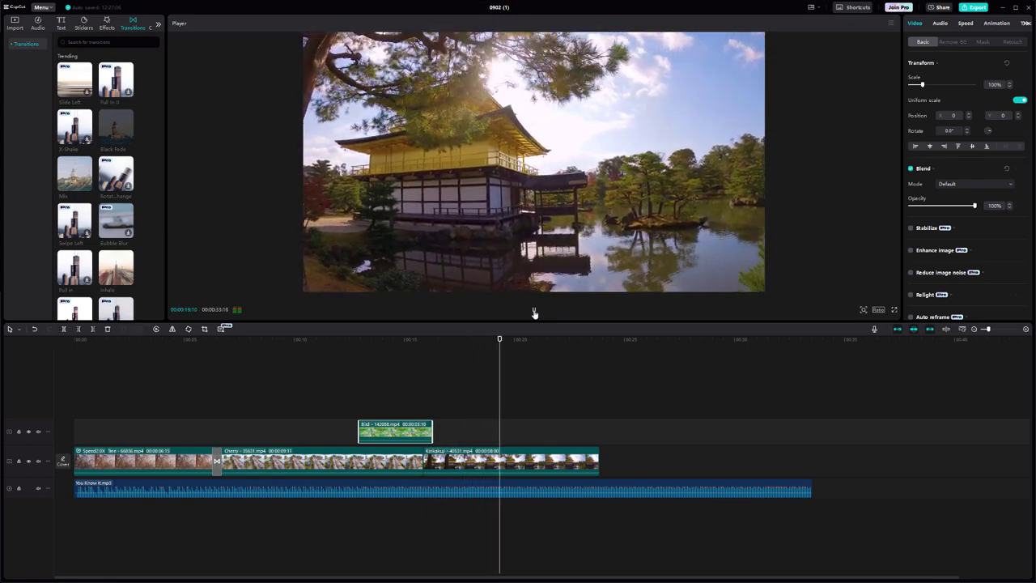
left_click(534, 311)
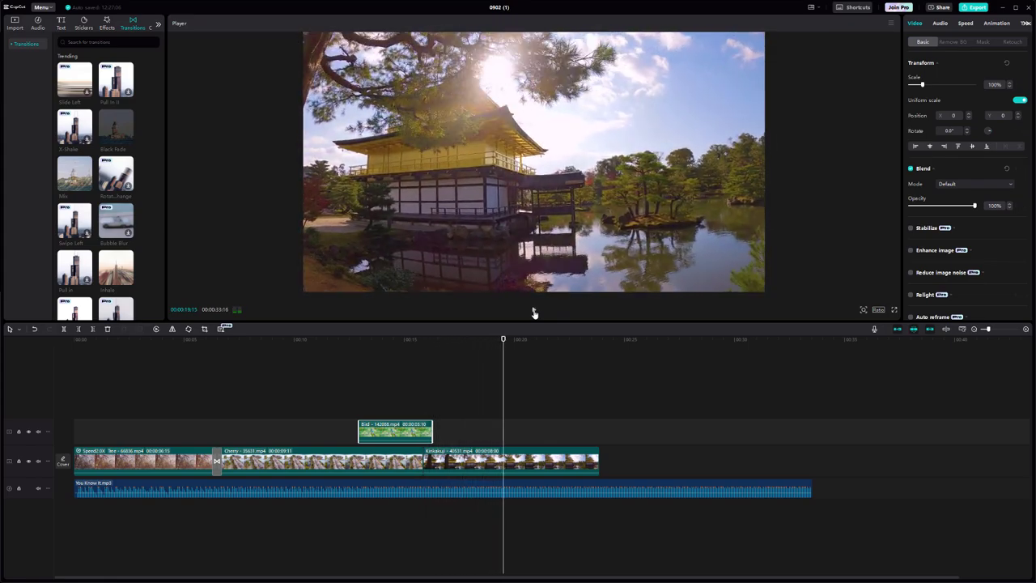
Trim the You Know It.mp3 music to end with the Kinkakuji clip and give it a 4.4 s fade-out
left_click(811, 488)
left_click_drag(812, 488, 599, 488)
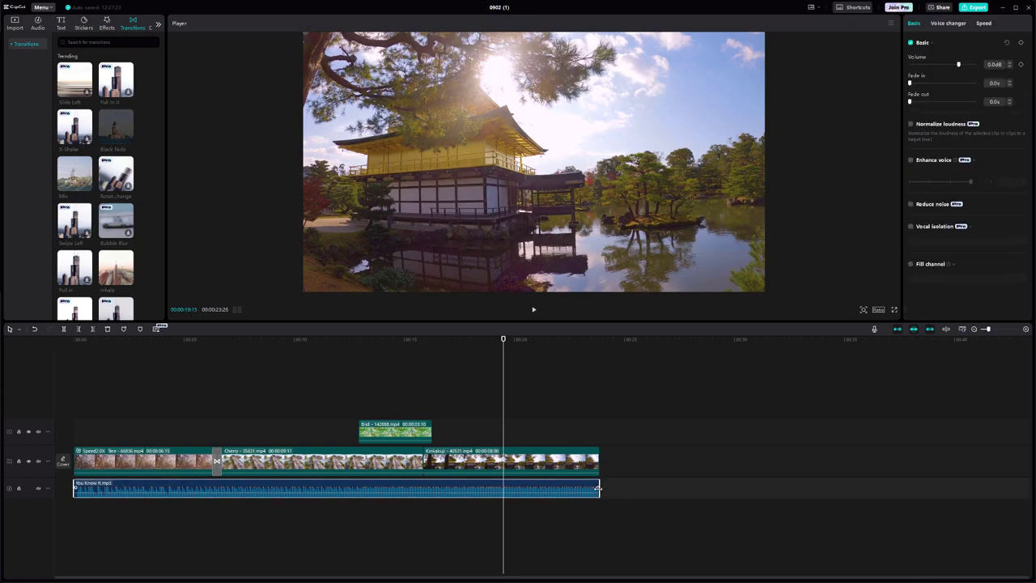
left_click_drag(597, 487, 501, 487)
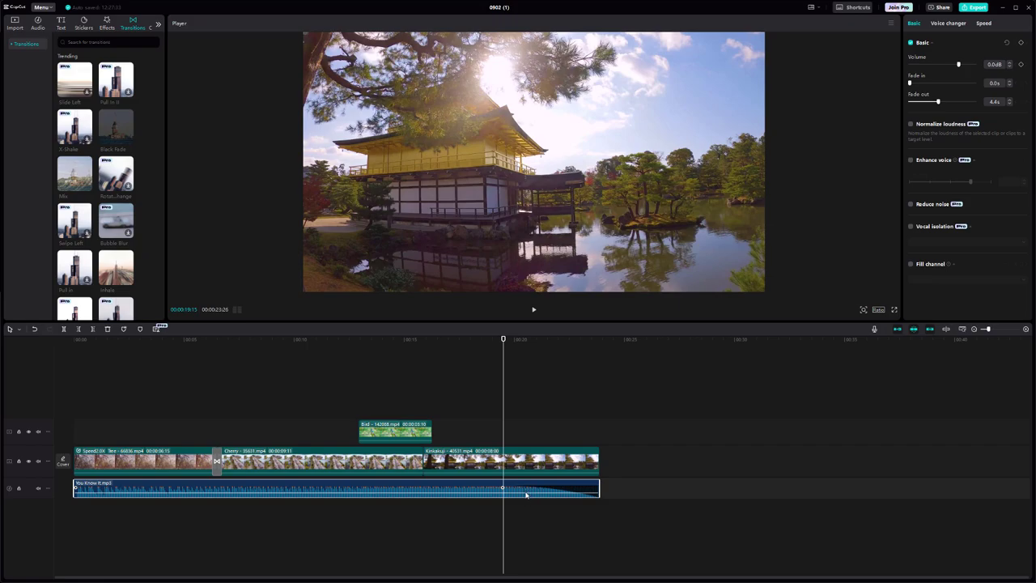
left_click(526, 462)
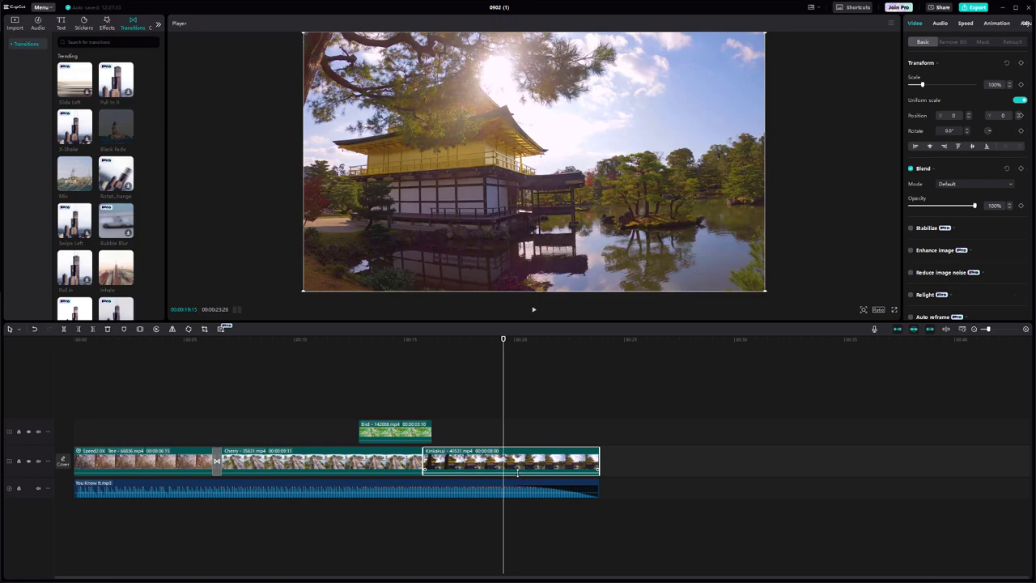
left_click(391, 472)
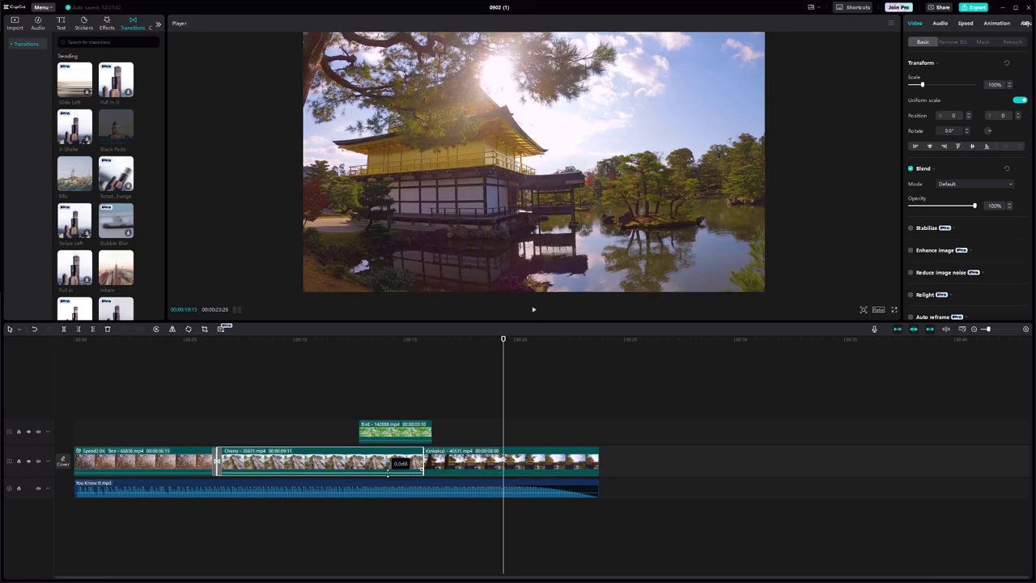
left_click(183, 474)
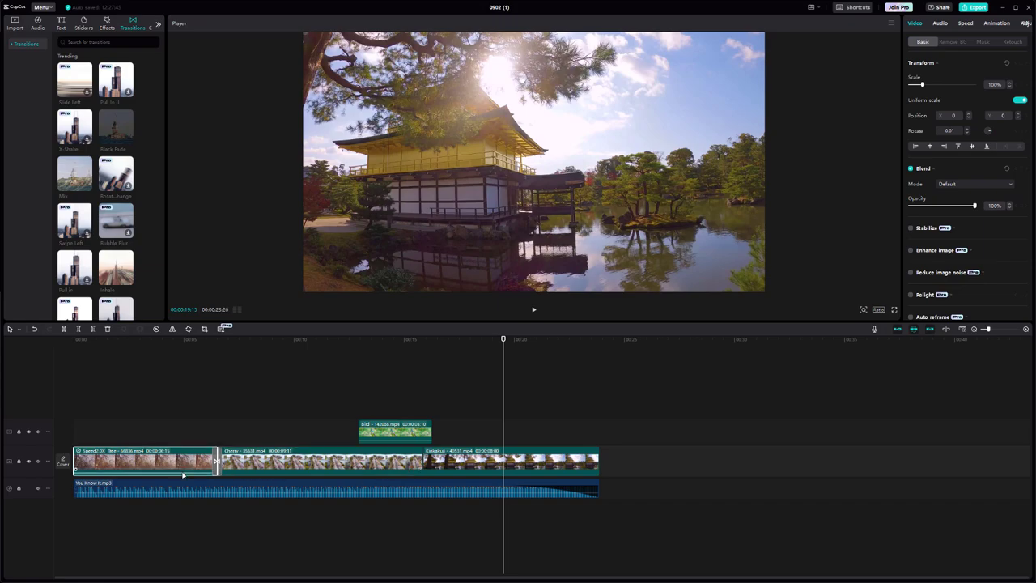
left_click(402, 437)
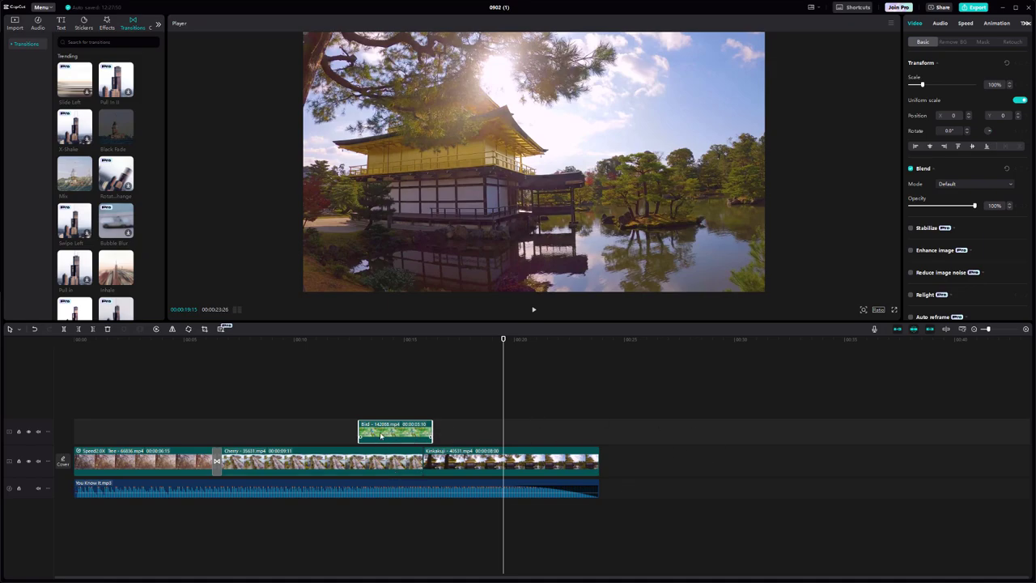
left_click(321, 491)
left_click(382, 436)
left_click(381, 493)
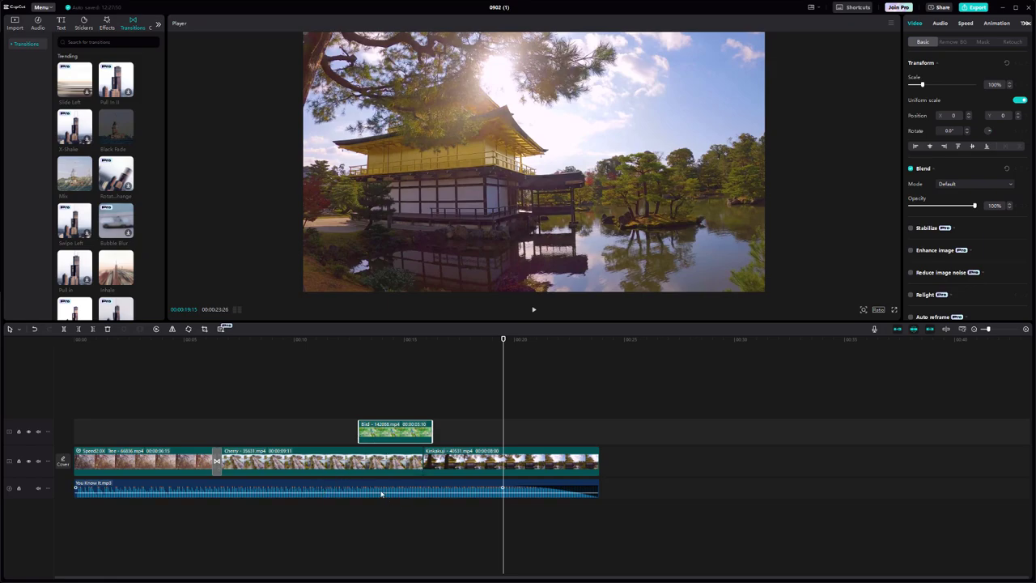
left_click(372, 503)
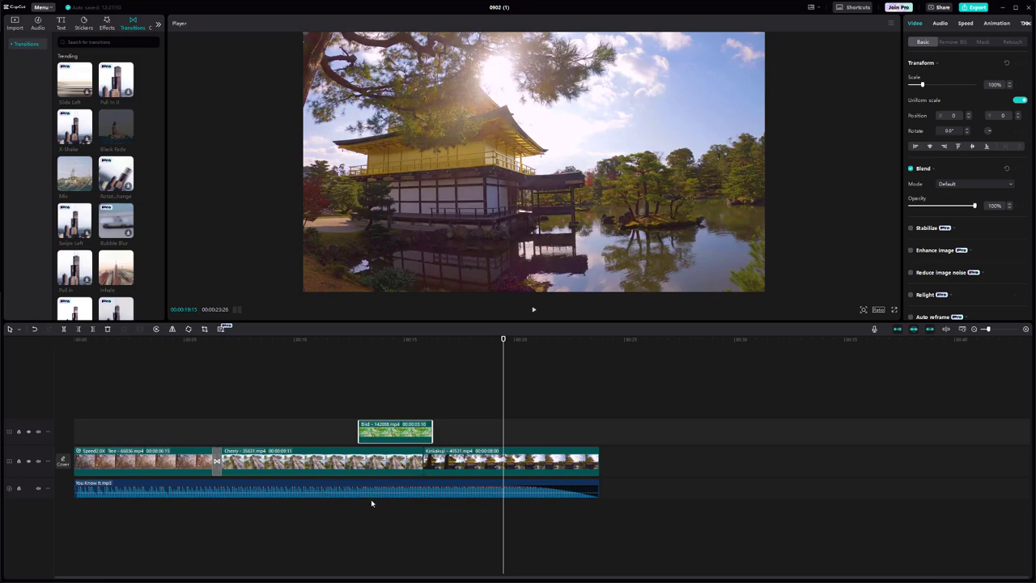
left_click(379, 441)
Add a short fade-in at the start of the You Know It.mp3 music
left_click(76, 487)
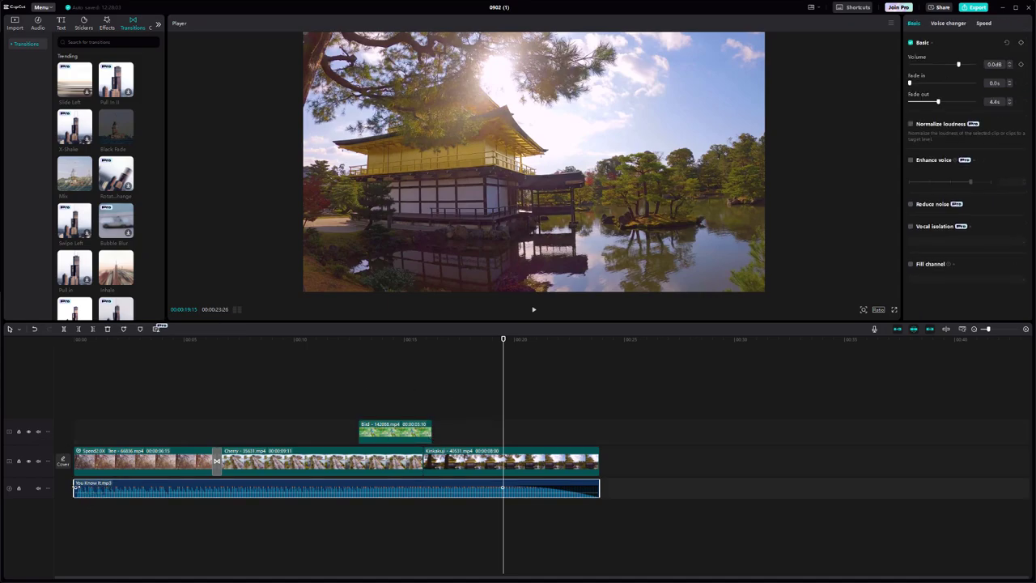
left_click_drag(77, 487, 98, 488)
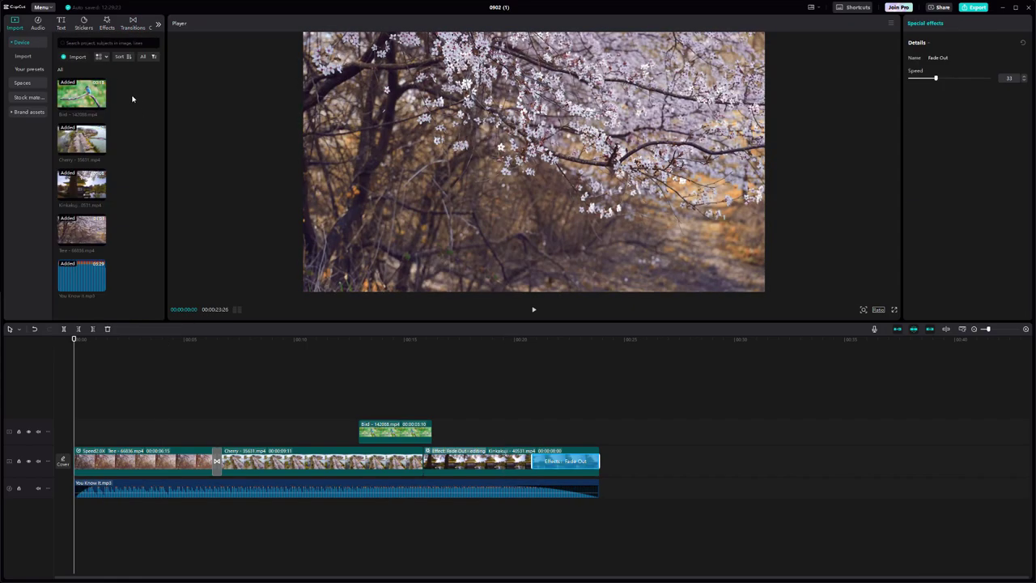
Open the project's export settings, name the file Test and choose the Skrivbord folder as its destination
left_click(51, 8)
mouse_move(49, 19)
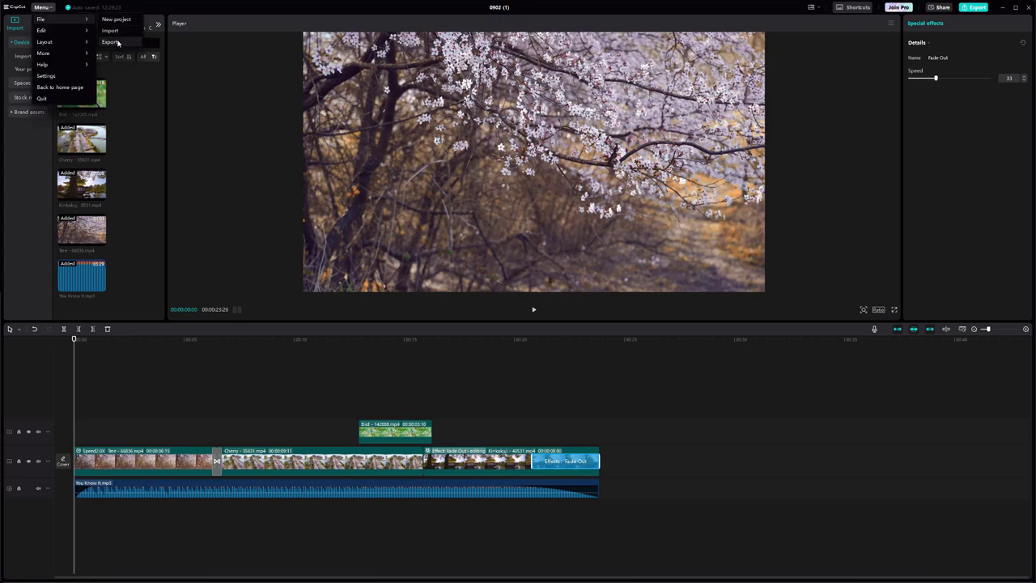
left_click(118, 42)
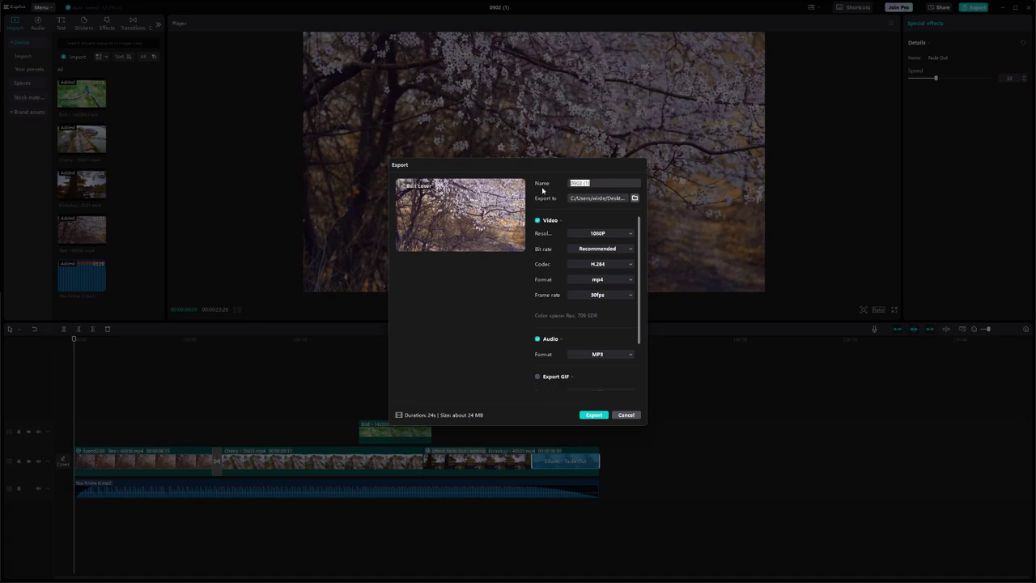
type("Test")
left_click(635, 199)
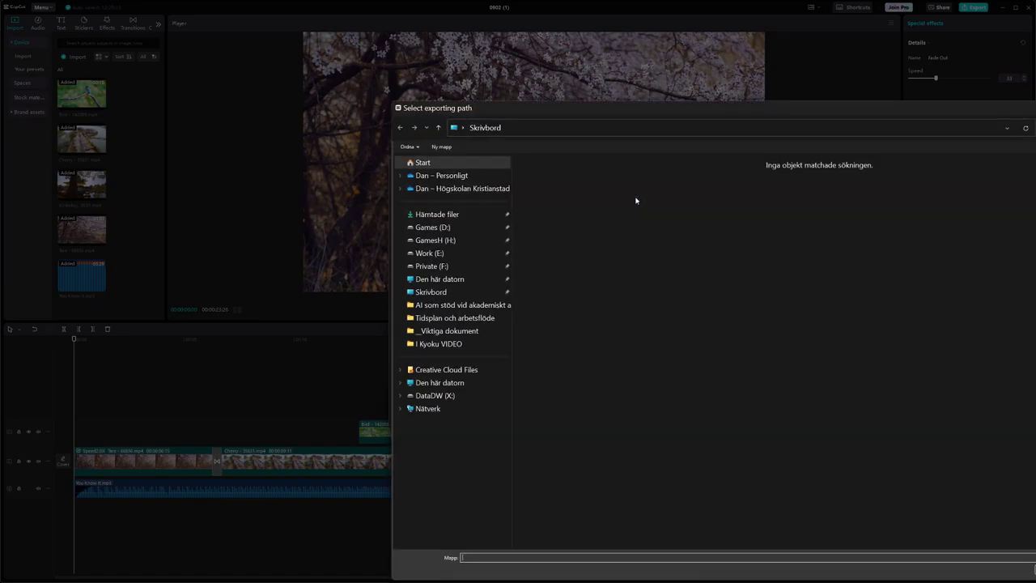
left_click(429, 291)
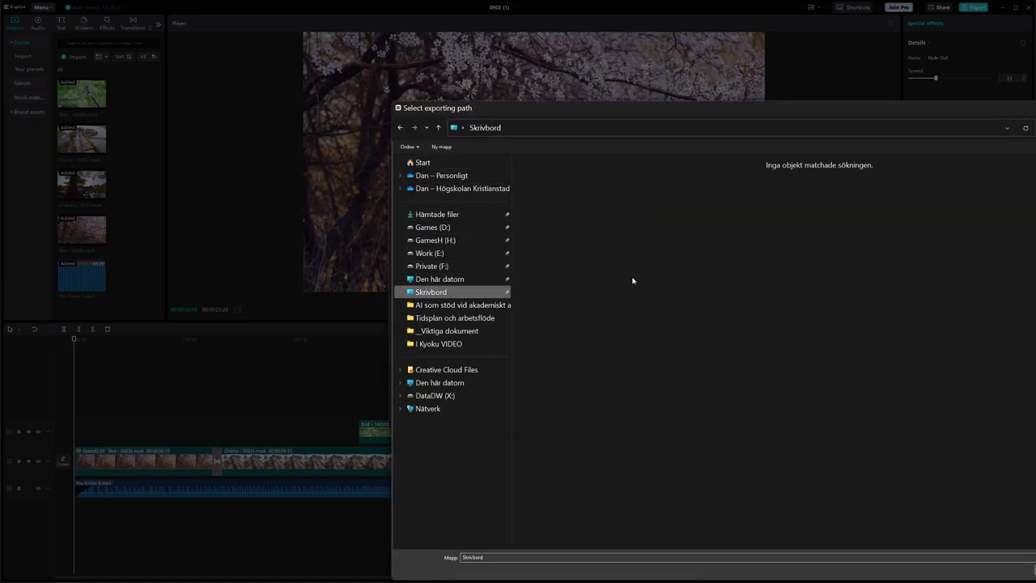
key("Return")
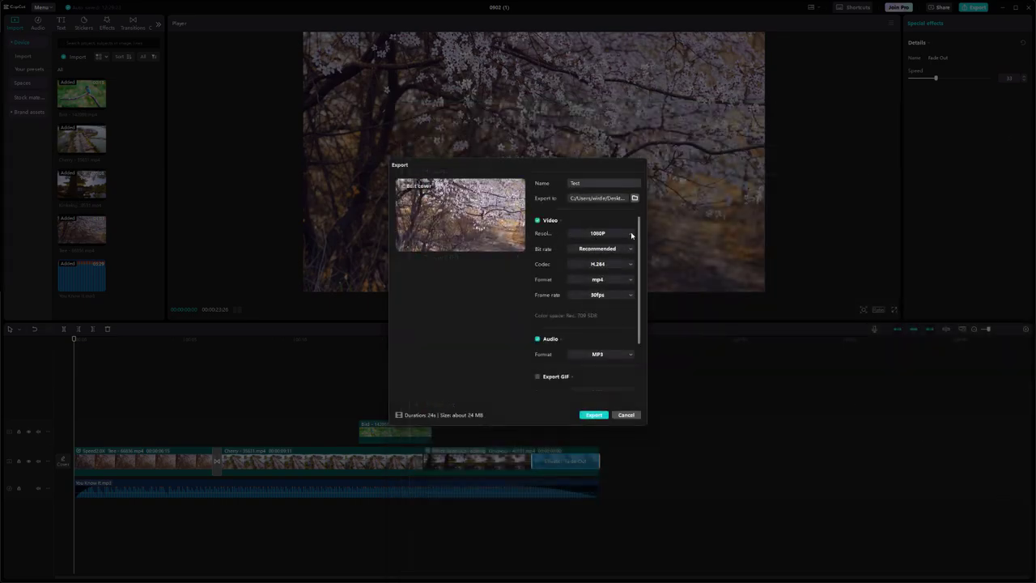
Choose 1080P resolution, keep the separate audio export enabled and export the video
left_click(631, 235)
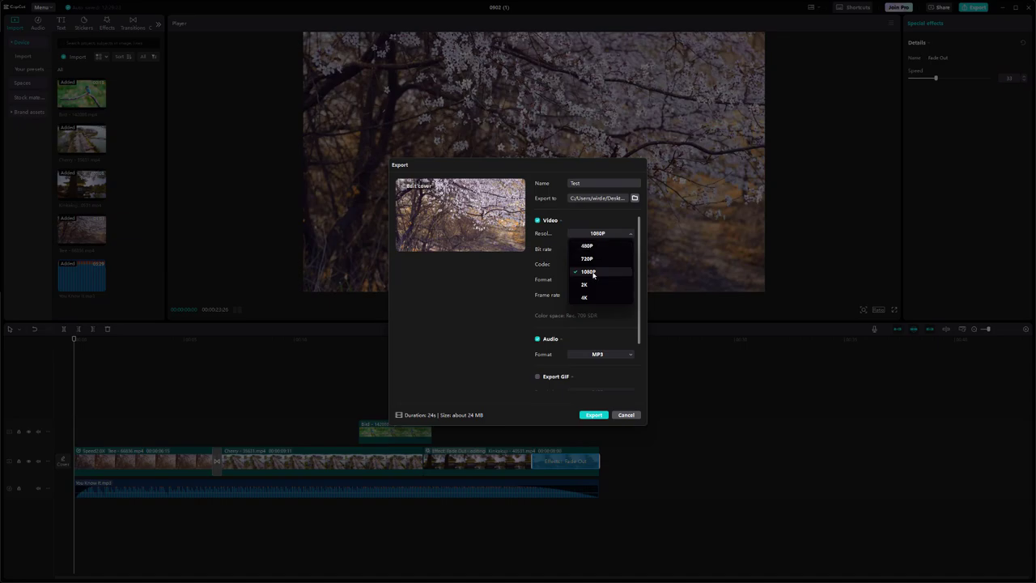
left_click(587, 273)
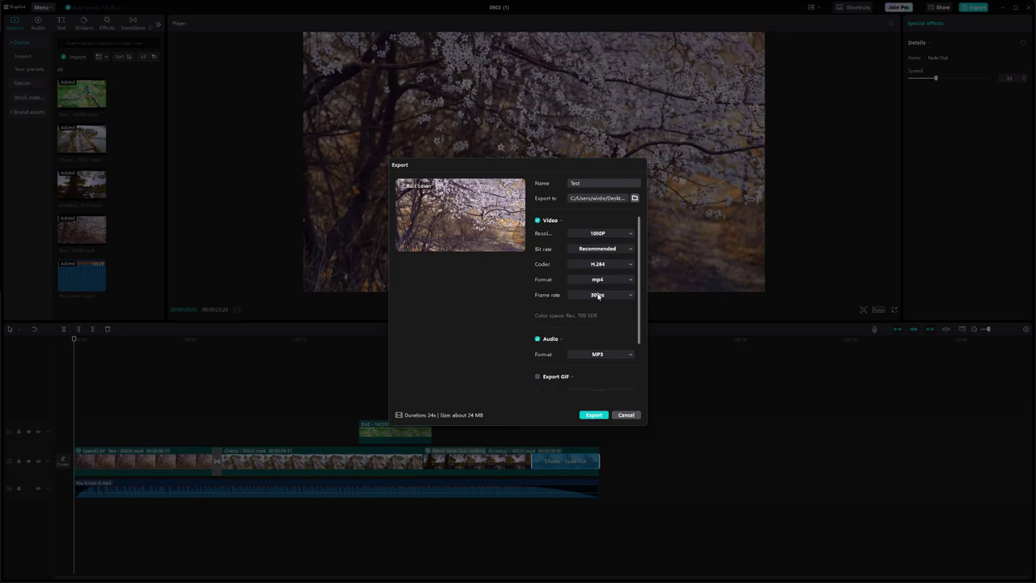
left_click(537, 339)
left_click(537, 340)
left_click(594, 415)
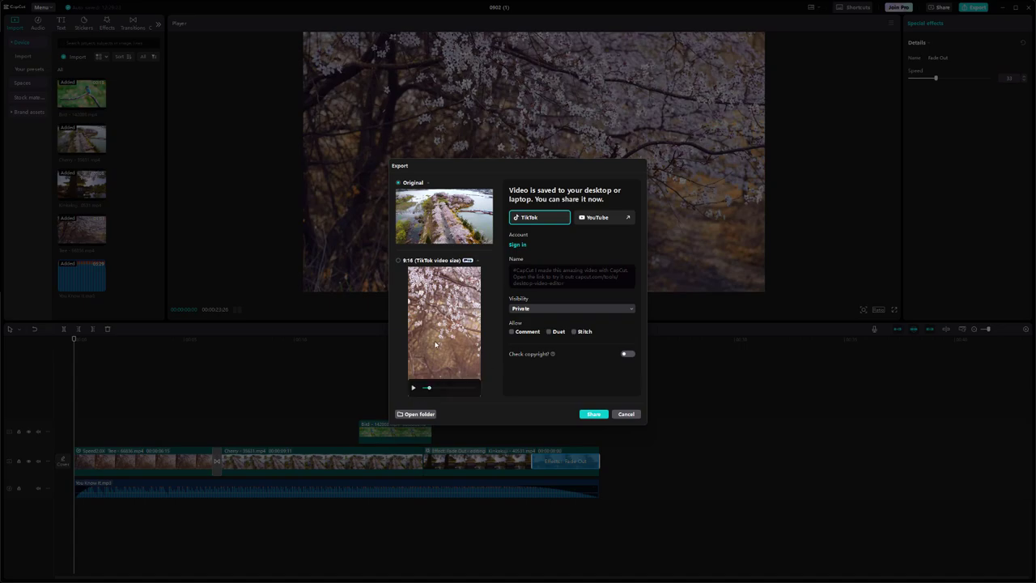
Open the export folder, check the Test.mp4 and Test.MP3 files and open Test.mp4 in the media player
left_click(415, 414)
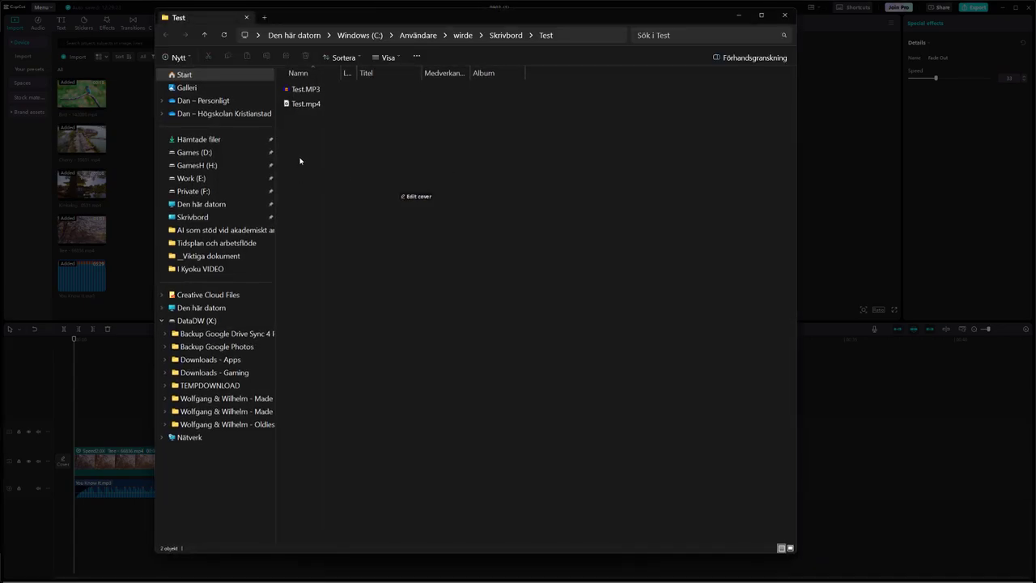
left_click(303, 105)
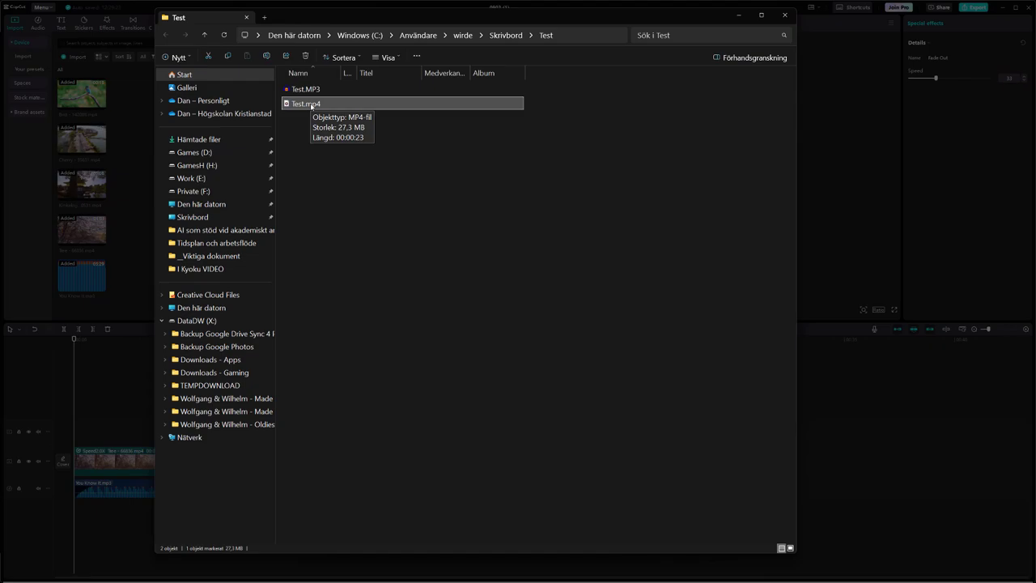
left_click(314, 91)
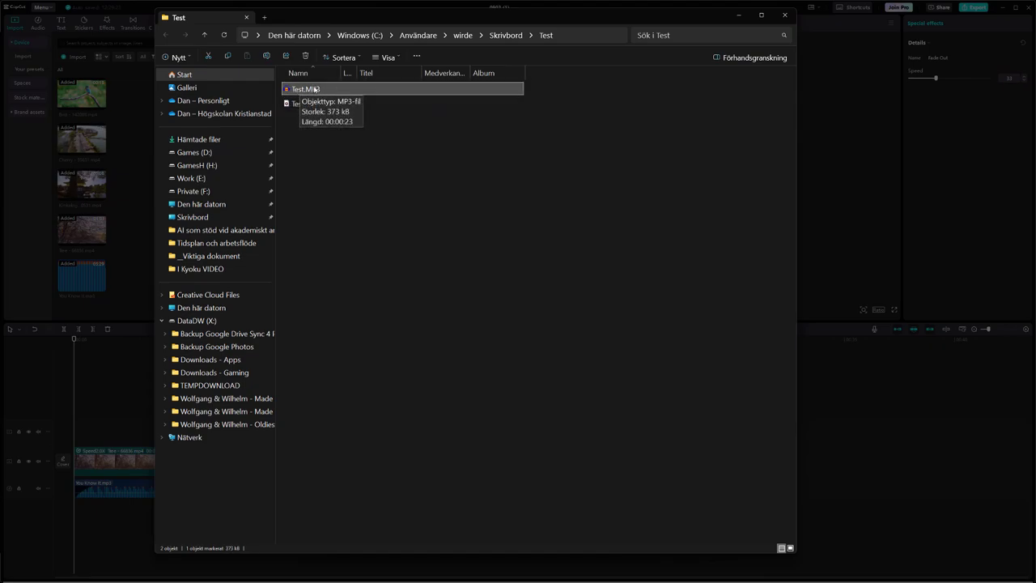
left_click(313, 104)
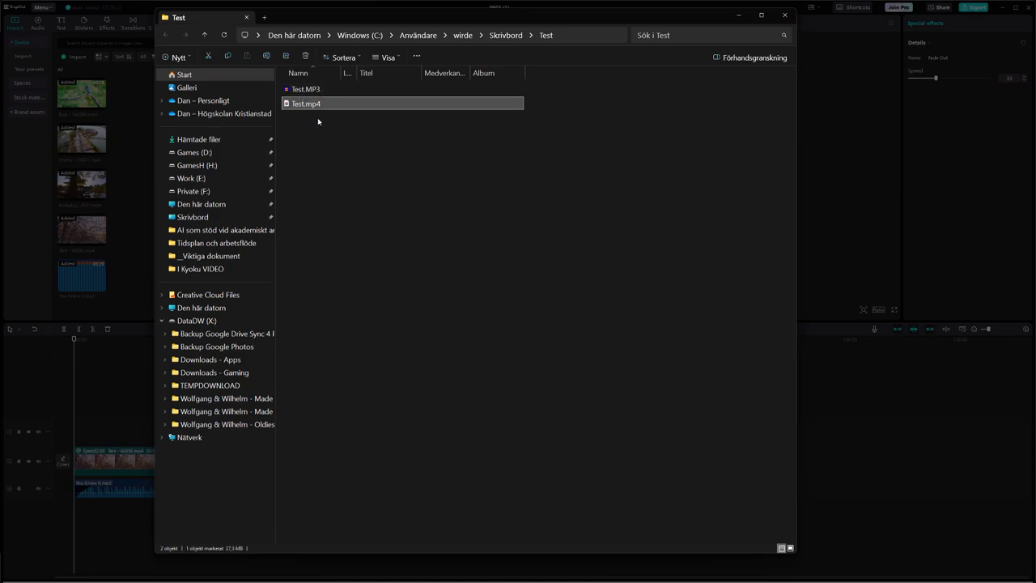
double_click(315, 107)
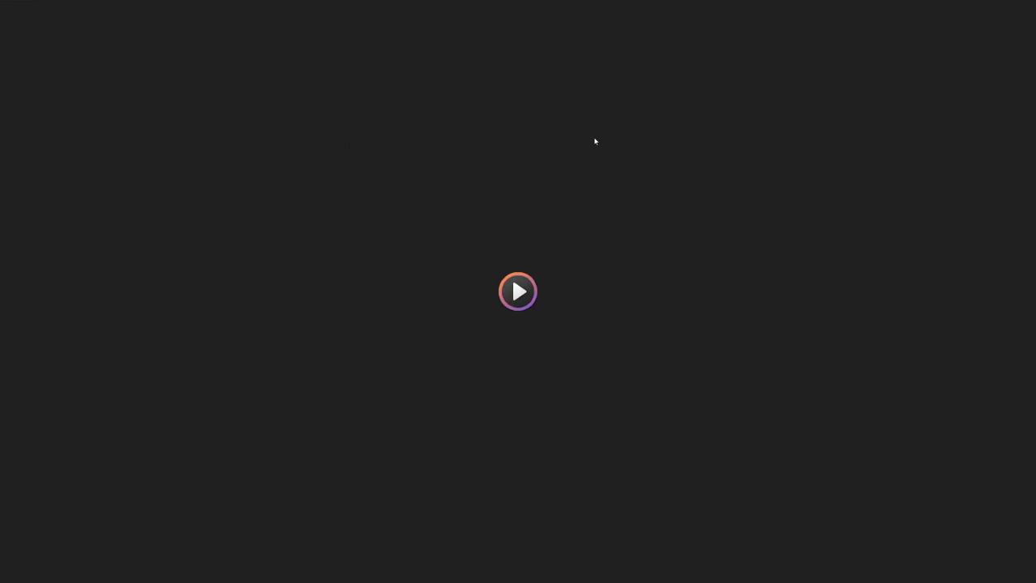